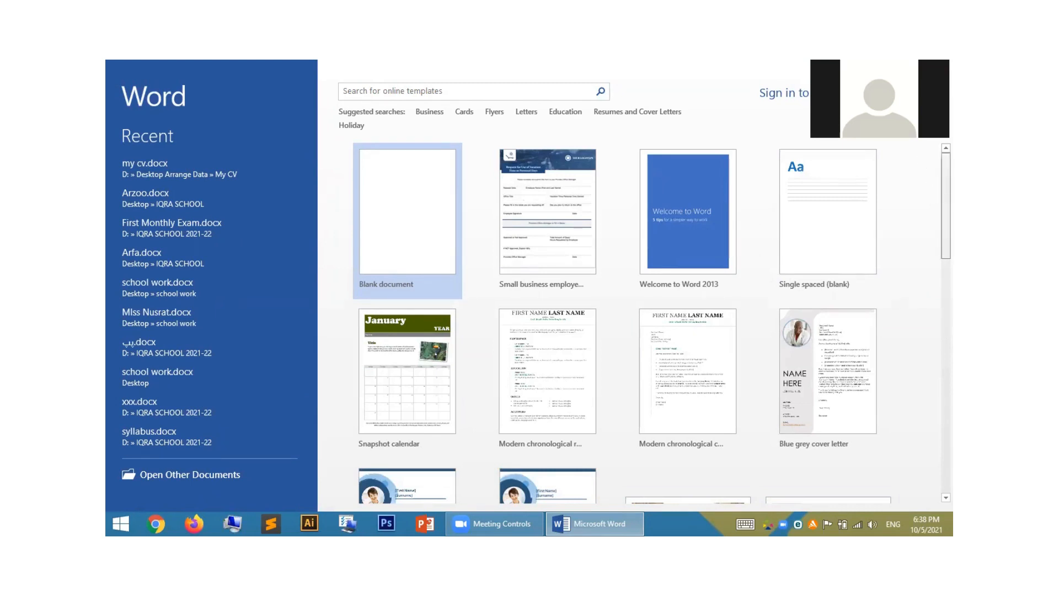
Browse the available document templates from the first row through to the end of the list and back.
{"action": "scroll", "coordinate": [651, 322], "scroll_direction": "down", "scroll_amount": 7}
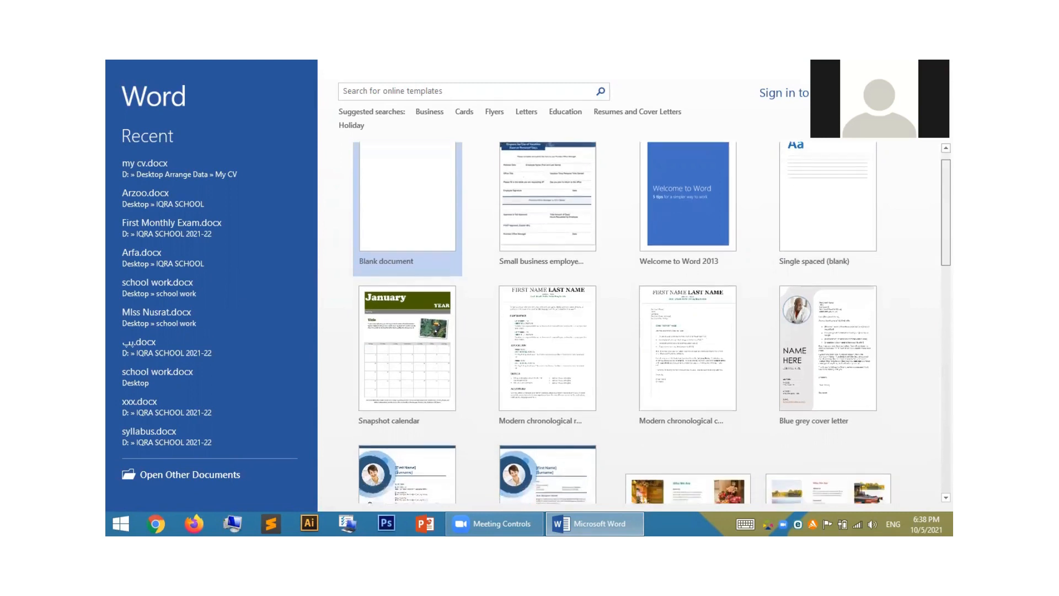
{"action": "scroll", "coordinate": [646, 323], "scroll_direction": "down", "scroll_amount": 7}
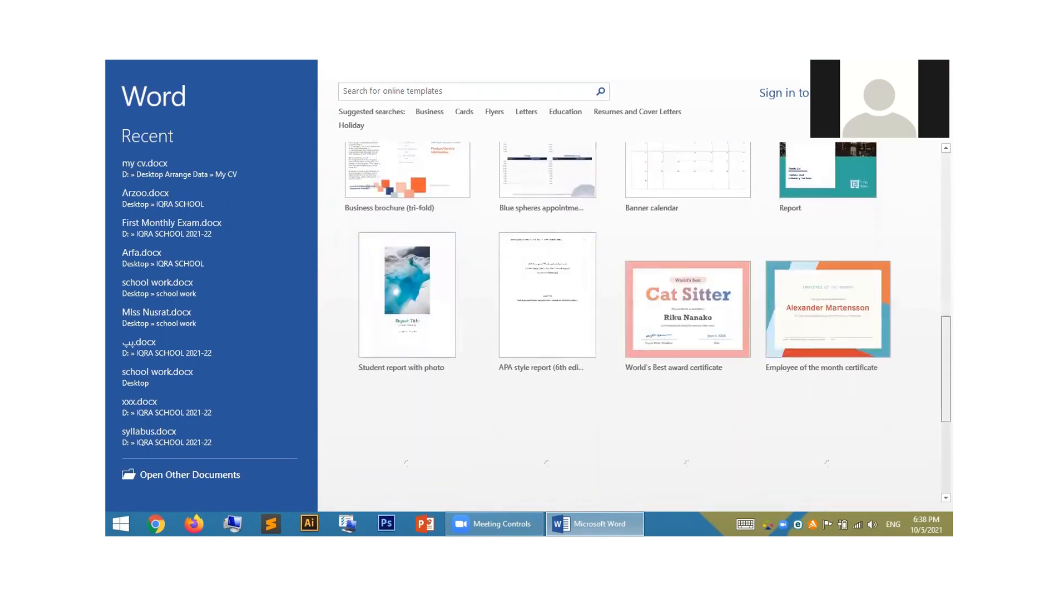
{"action": "scroll", "coordinate": [827, 394], "scroll_direction": "down", "scroll_amount": 3}
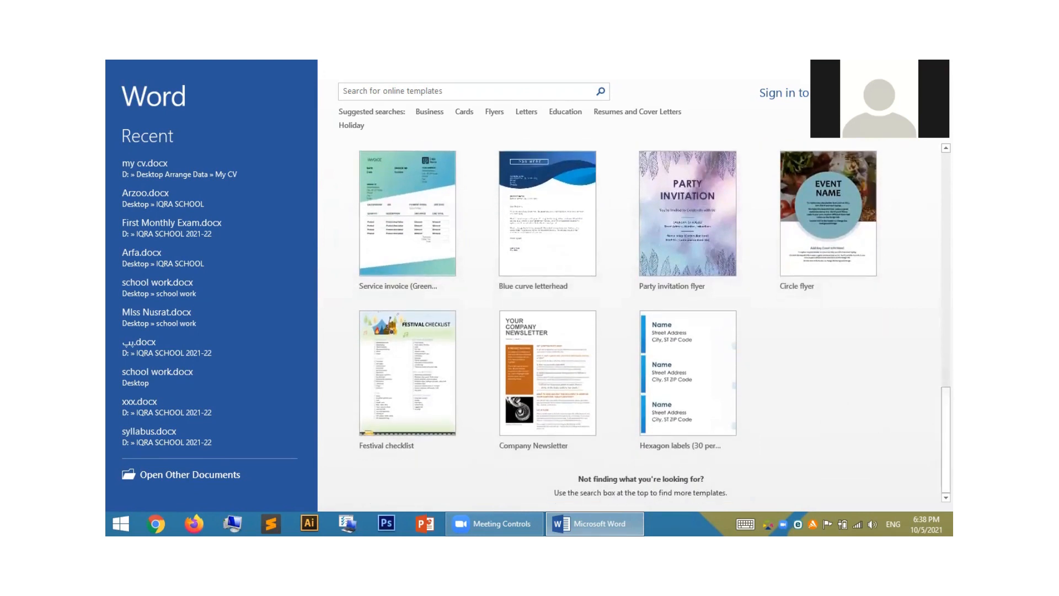
{"action": "scroll", "coordinate": [651, 323], "scroll_direction": "up", "scroll_amount": 1}
{"action": "scroll", "coordinate": [651, 323], "scroll_direction": "down", "scroll_amount": 1}
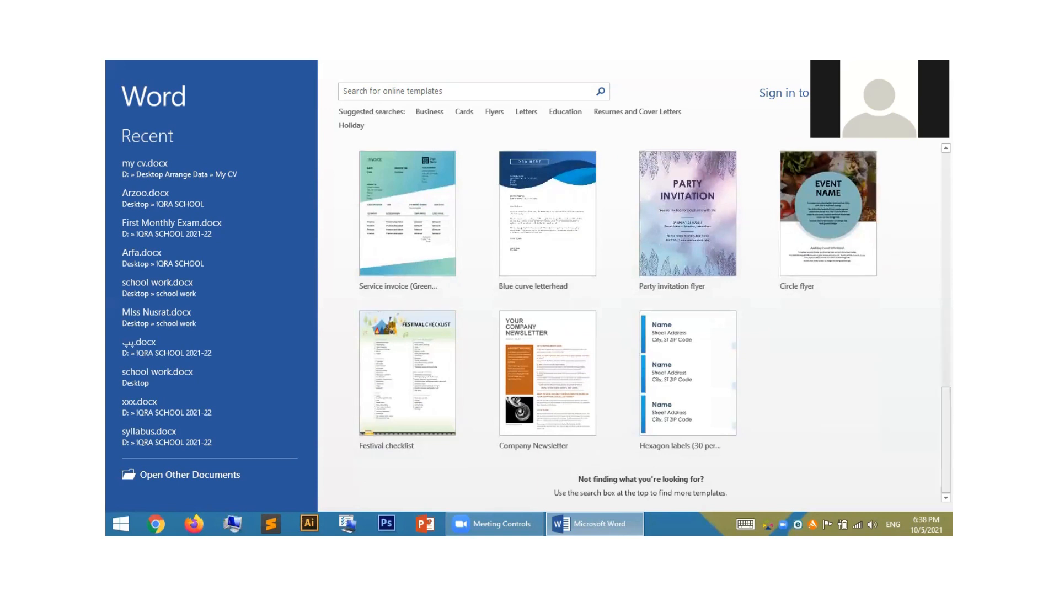
{"action": "scroll", "coordinate": [629, 322], "scroll_direction": "up", "scroll_amount": 2}
{"action": "scroll", "coordinate": [905, 409], "scroll_direction": "up", "scroll_amount": 4}
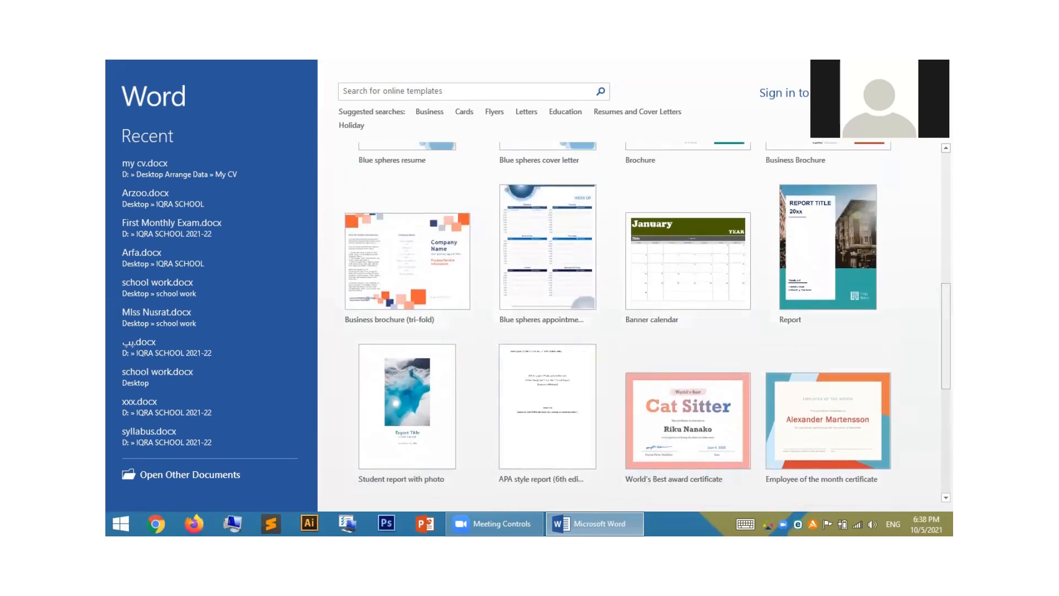
{"action": "scroll", "coordinate": [736, 374], "scroll_direction": "up", "scroll_amount": 3}
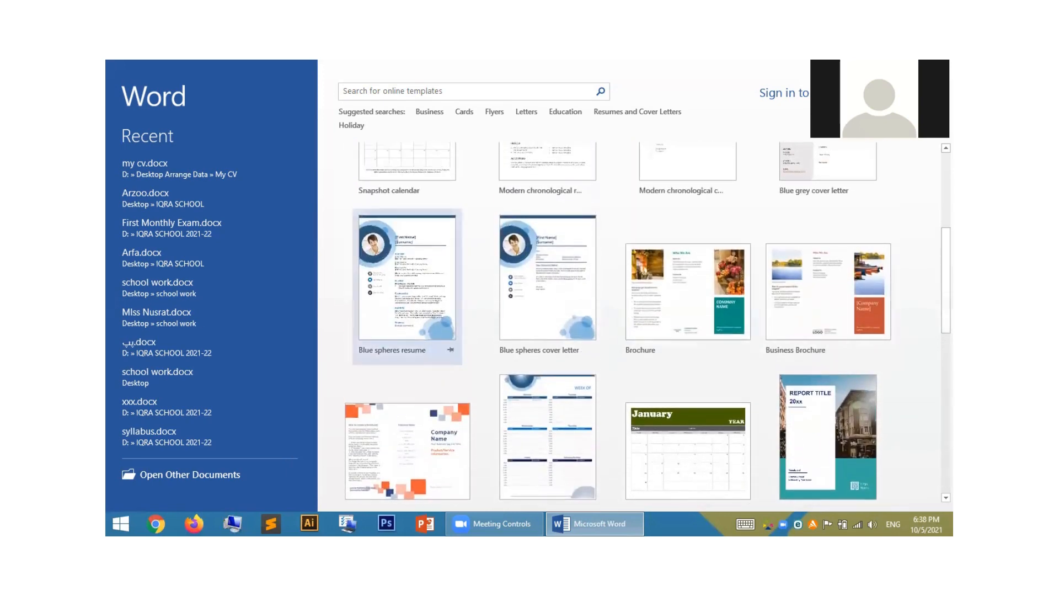
{"action": "scroll", "coordinate": [546, 287], "scroll_direction": "up", "scroll_amount": 3}
{"action": "scroll", "coordinate": [650, 323], "scroll_direction": "up", "scroll_amount": 1}
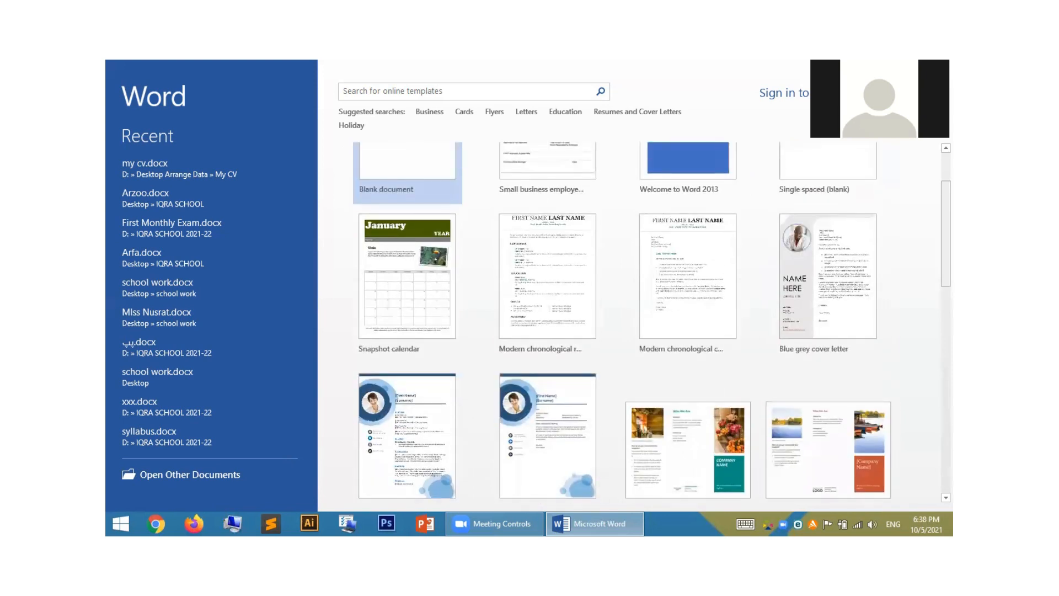
{"action": "scroll", "coordinate": [652, 322], "scroll_direction": "up", "scroll_amount": 2}
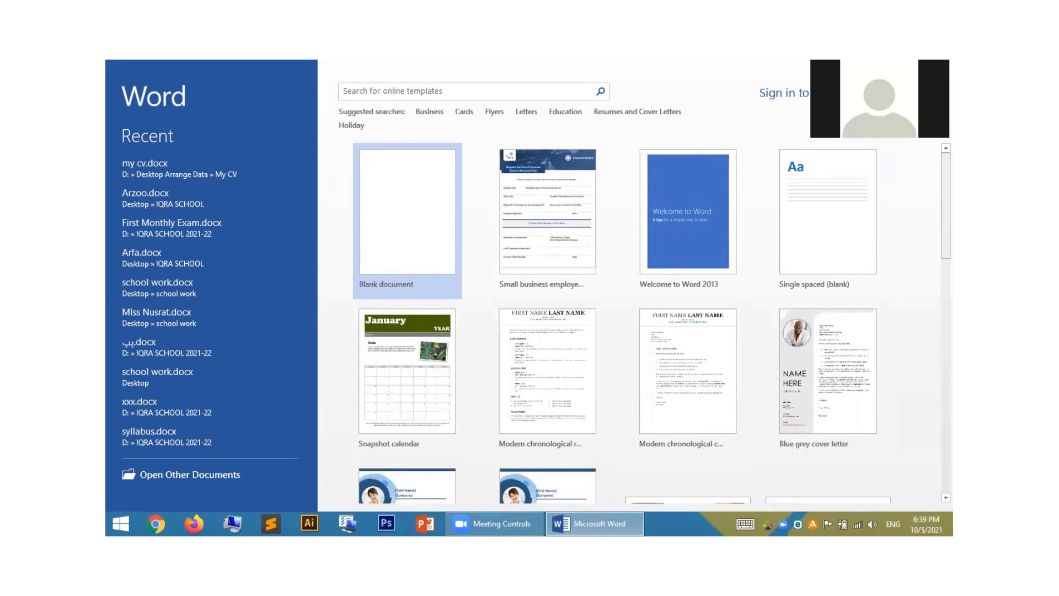
Create a new document from the Party invitation flyer template.
{"action": "scroll", "coordinate": [648, 324], "scroll_direction": "down", "scroll_amount": 8}
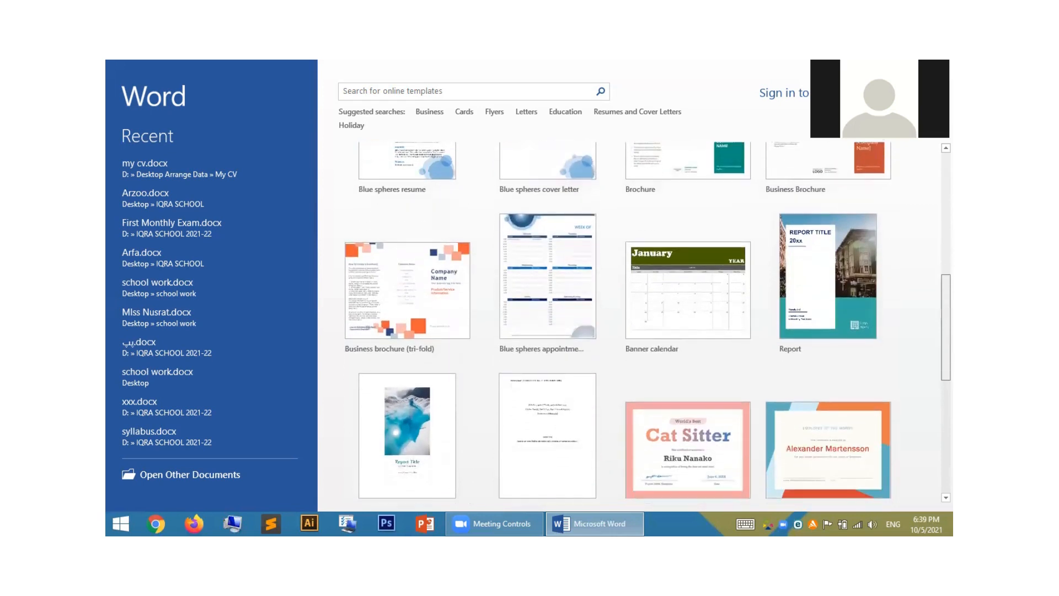
{"action": "scroll", "coordinate": [755, 342], "scroll_direction": "down", "scroll_amount": 4}
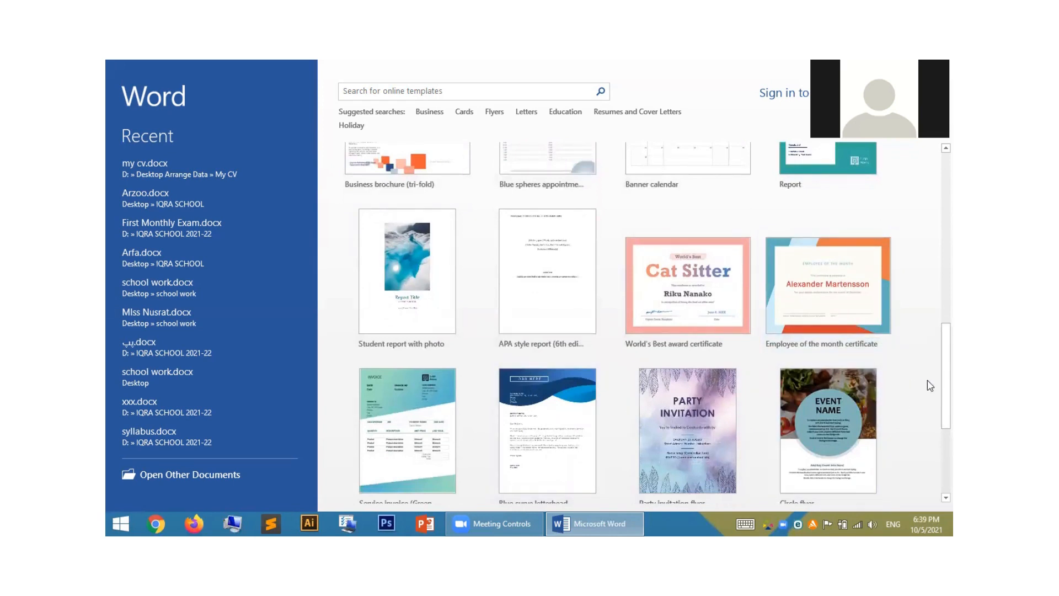
{"action": "scroll", "coordinate": [689, 378], "scroll_direction": "down", "scroll_amount": 2}
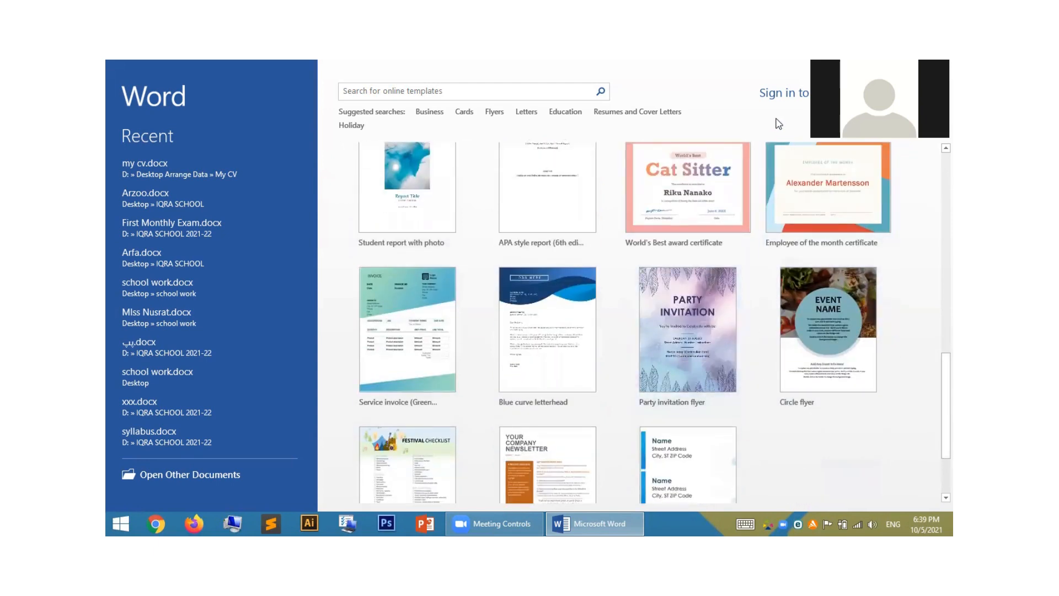
{"action": "left_click", "coordinate": [696, 330]}
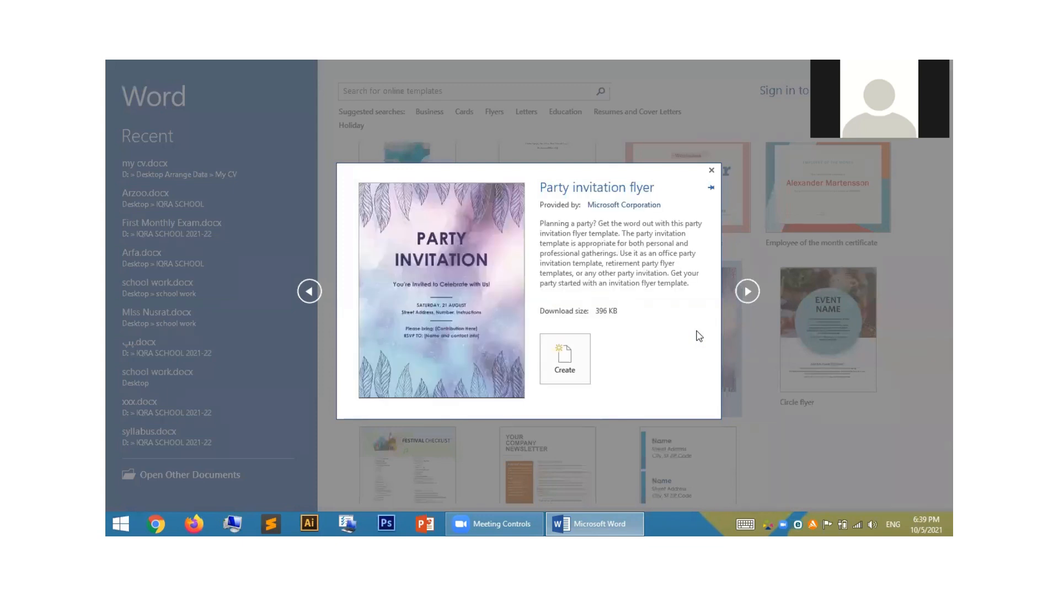
{"action": "left_click", "coordinate": [573, 367]}
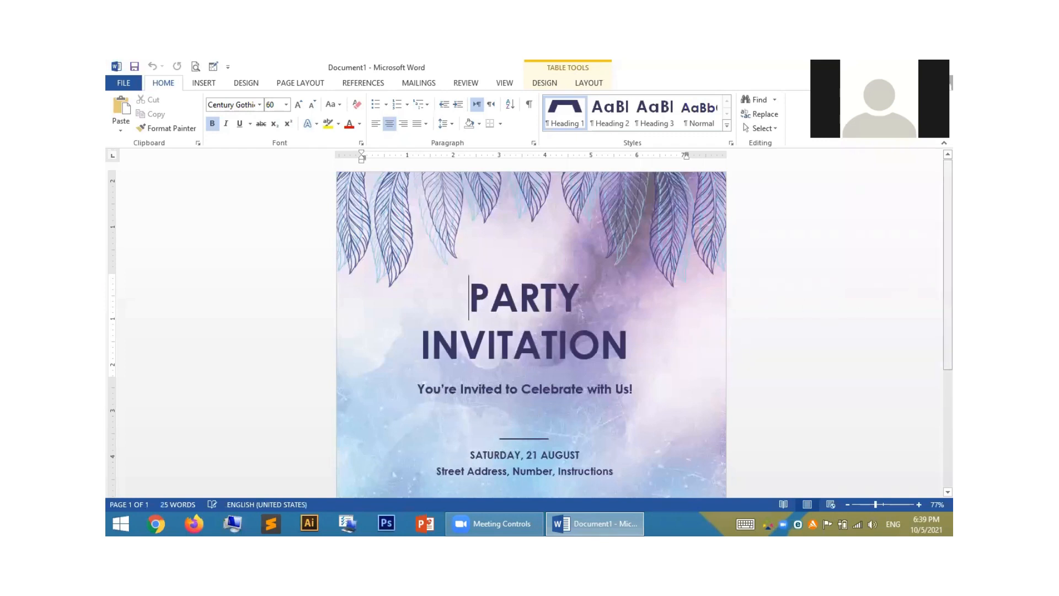
Examine the whole flyer layout, from the title down to the contribution and RSVP lines.
{"action": "scroll", "coordinate": [948, 265], "scroll_direction": "down", "scroll_amount": 3}
{"action": "scroll", "coordinate": [531, 331], "scroll_direction": "down", "scroll_amount": 3}
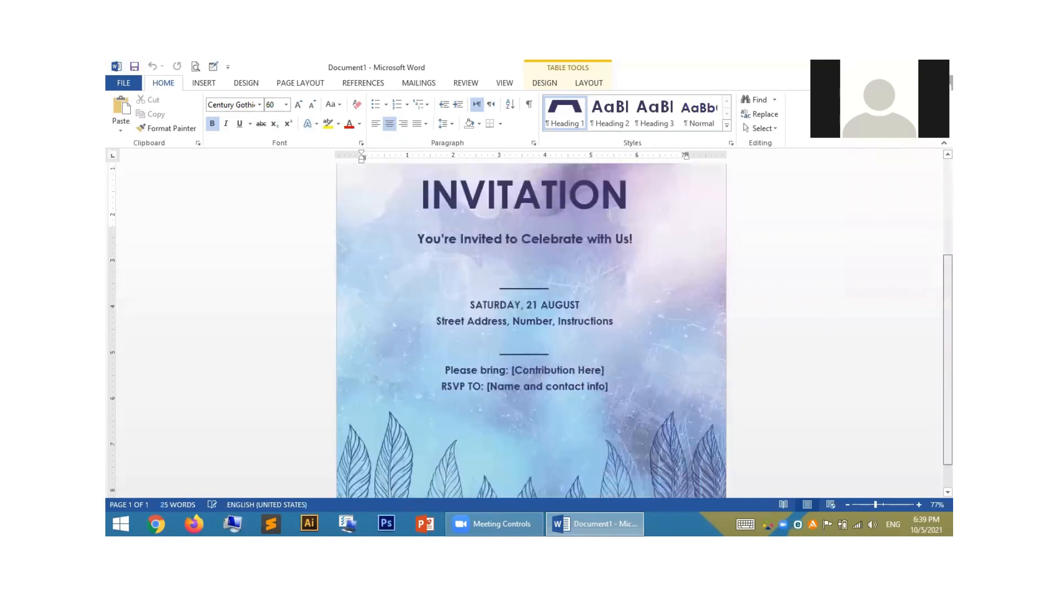
{"action": "scroll", "coordinate": [531, 331], "scroll_direction": "up", "scroll_amount": 5}
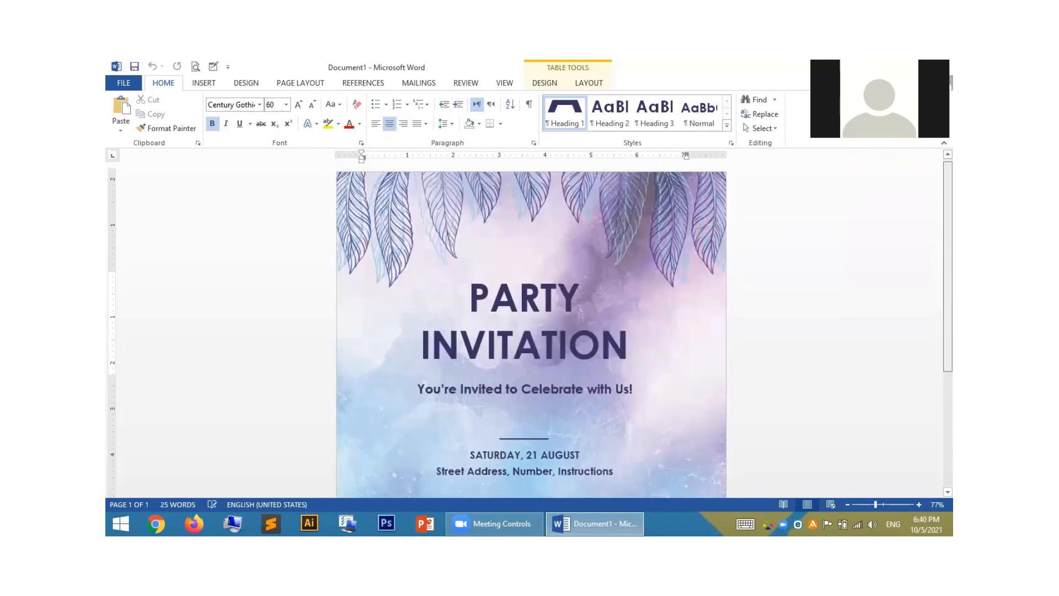
{"action": "scroll", "coordinate": [531, 331], "scroll_direction": "down", "scroll_amount": 4}
{"action": "scroll", "coordinate": [531, 314], "scroll_direction": "down", "scroll_amount": 2}
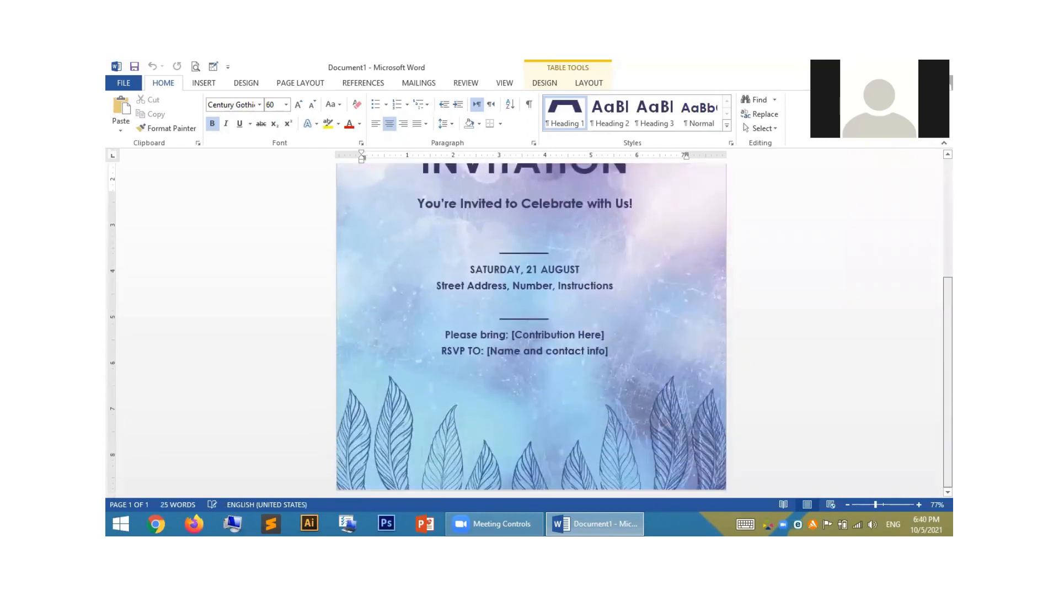
{"action": "scroll", "coordinate": [532, 314], "scroll_direction": "up", "scroll_amount": 4}
{"action": "left_click", "coordinate": [511, 281]}
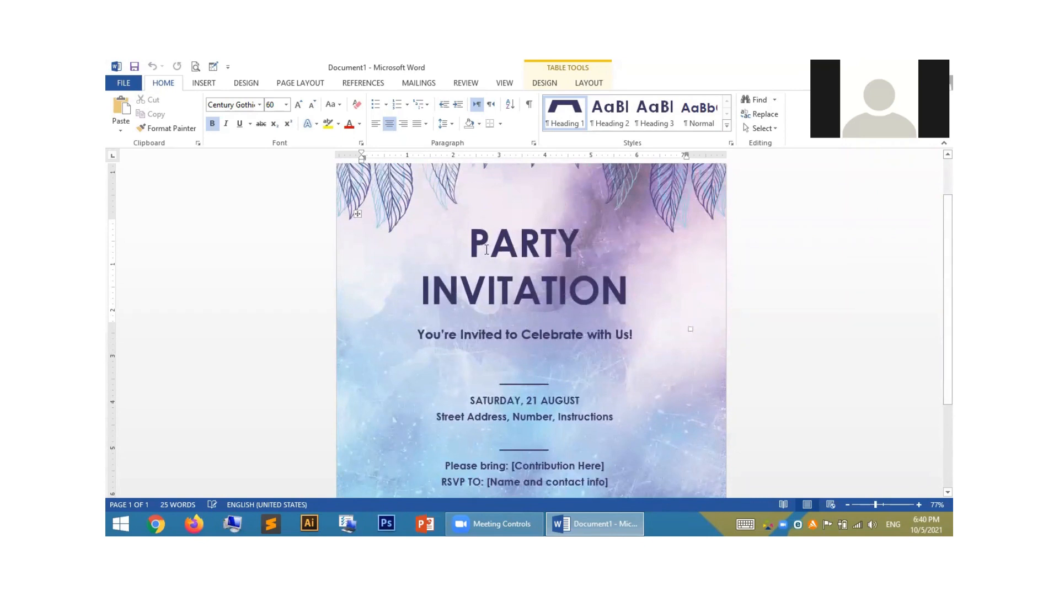
Replace the word PARTY in the flyer's title with BIRTHDAY.
{"action": "left_click_drag", "start_coordinate": [471, 242], "coordinate": [641, 295]}
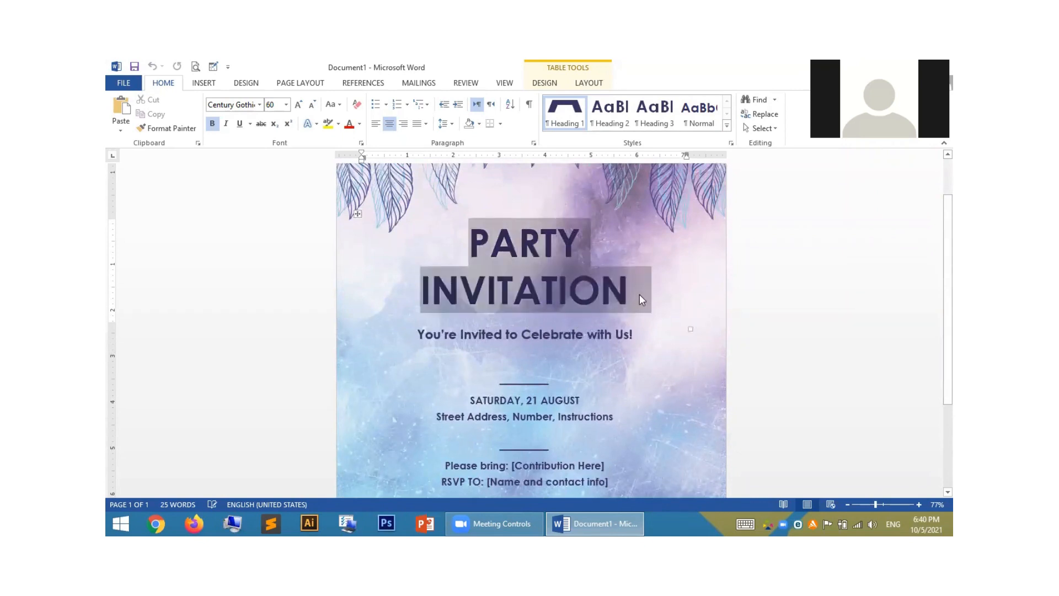
{"action": "left_click", "coordinate": [555, 280]}
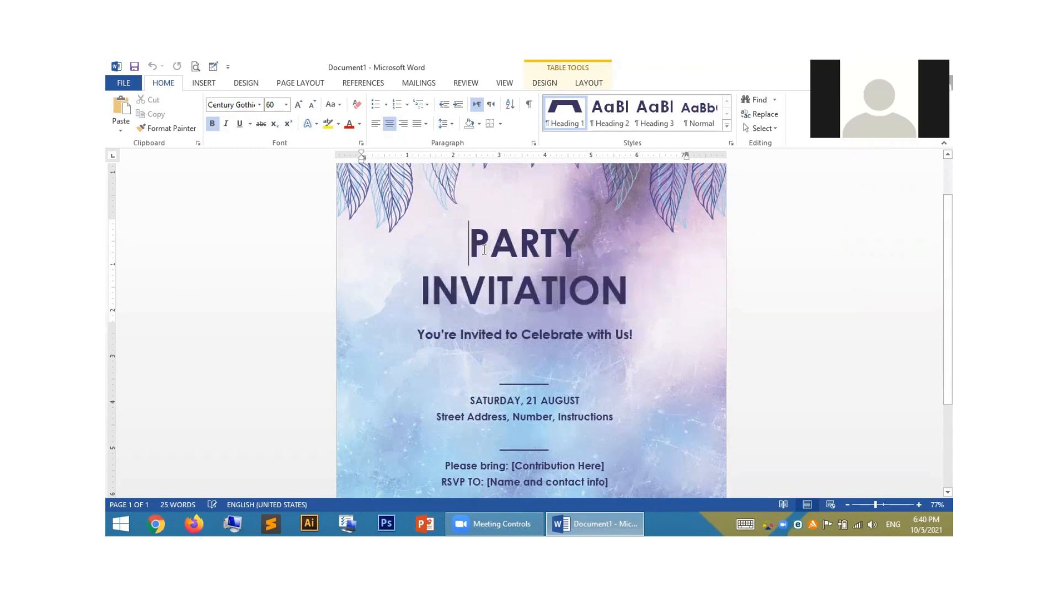
{"action": "left_click_drag", "start_coordinate": [470, 242], "coordinate": [583, 299]}
{"action": "scroll", "coordinate": [569, 284], "scroll_direction": "down", "scroll_amount": 1}
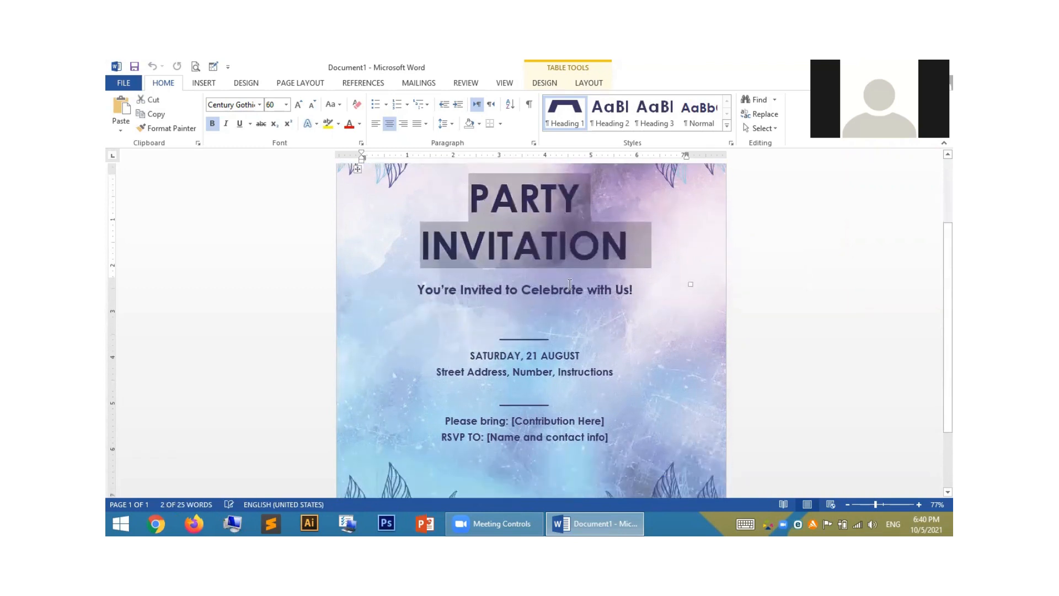
{"action": "left_click", "coordinate": [523, 221]}
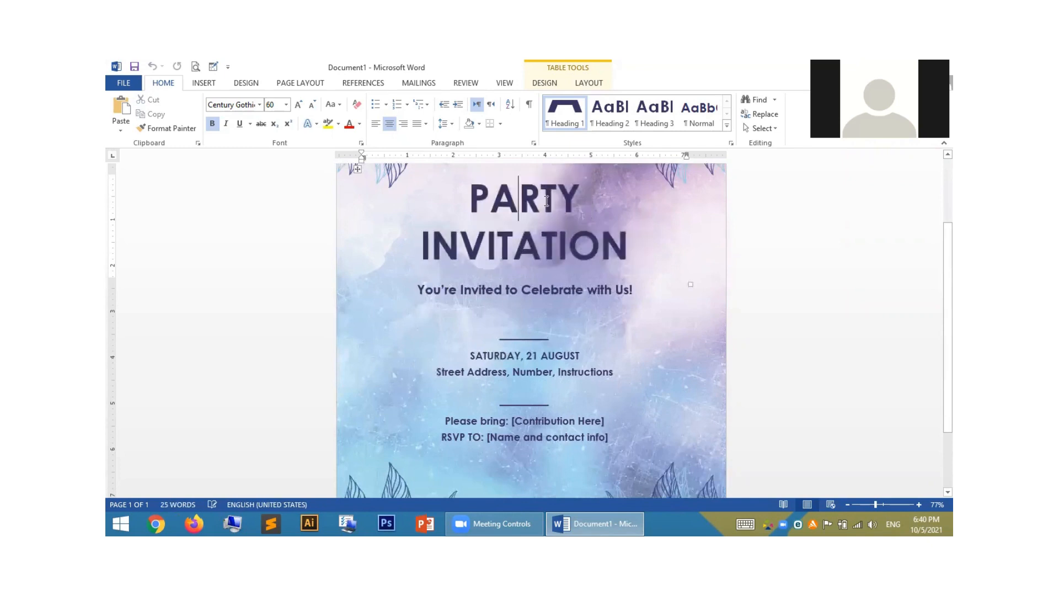
{"action": "double_click", "coordinate": [523, 218]}
{"action": "type", "text": "BIRTH"}
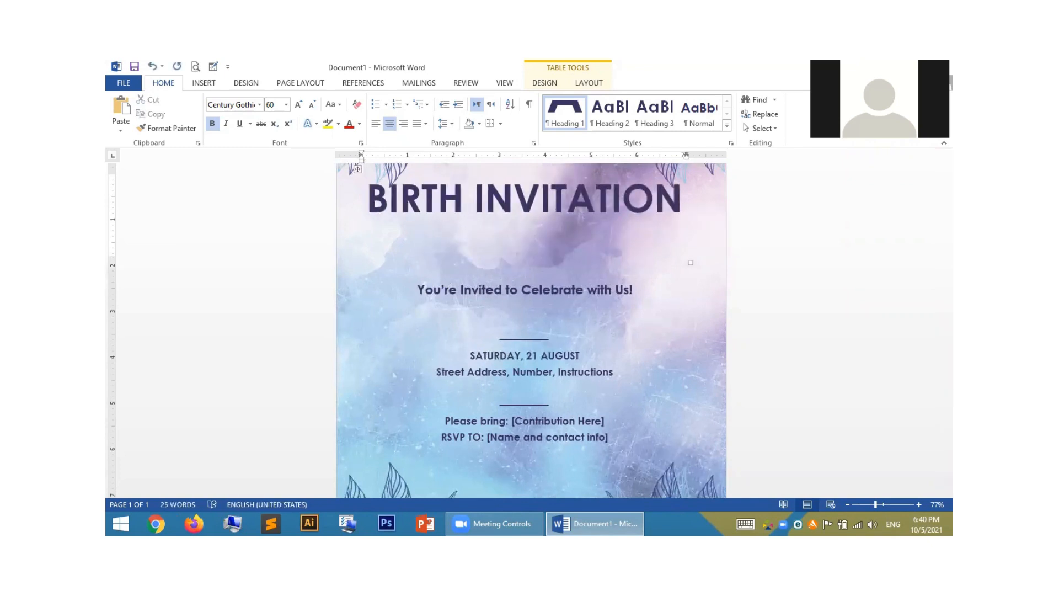
{"action": "type", "text": "DAY"}
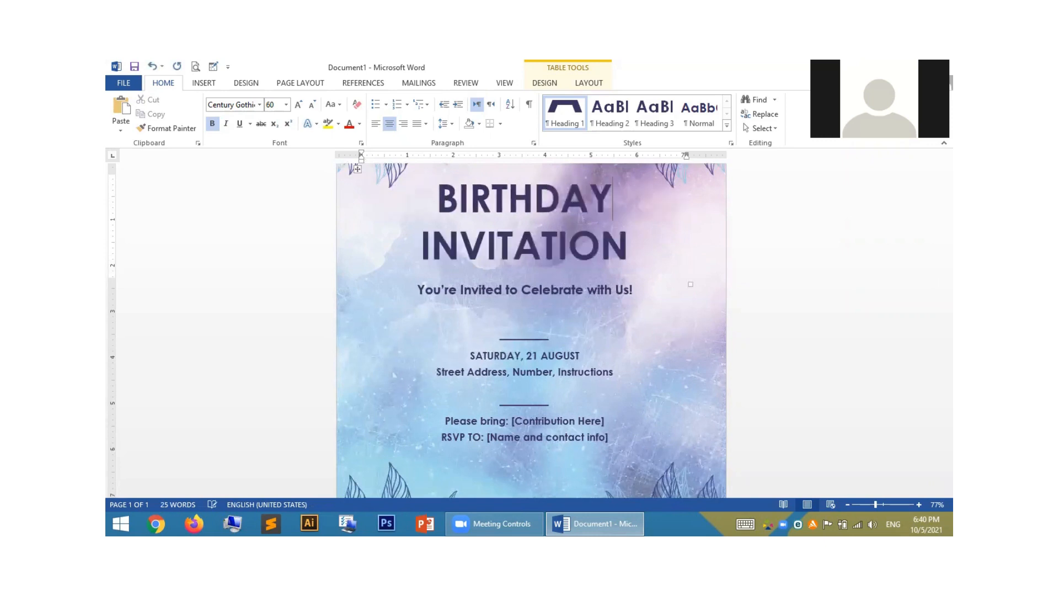
Replace INVITATION in the title with PARTY on its own line, and split the first line into BIRTH DAY.
{"action": "double_click", "coordinate": [557, 243]}
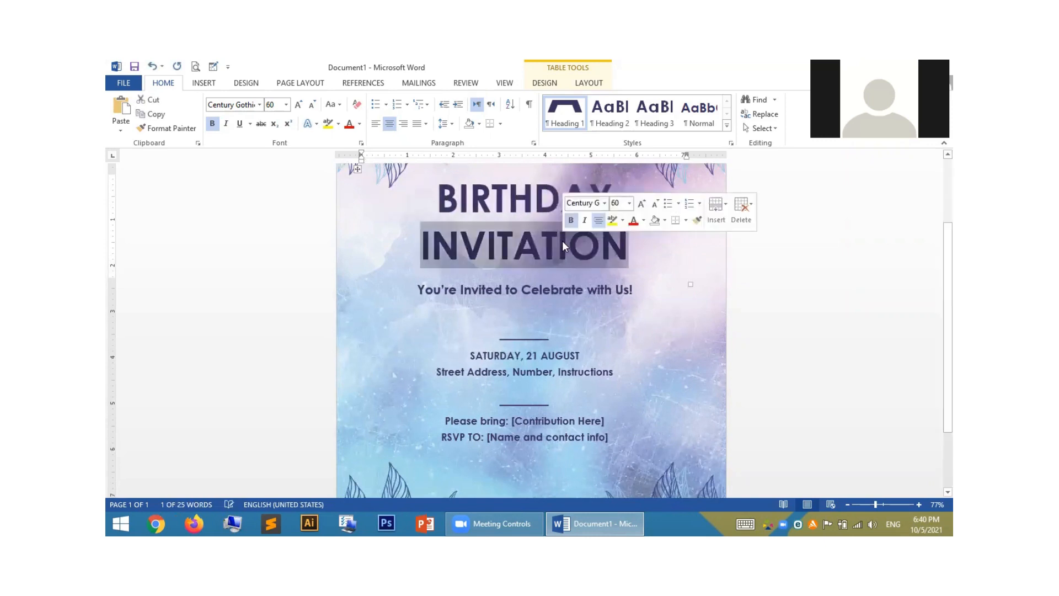
{"action": "type", "text": "PARTY"}
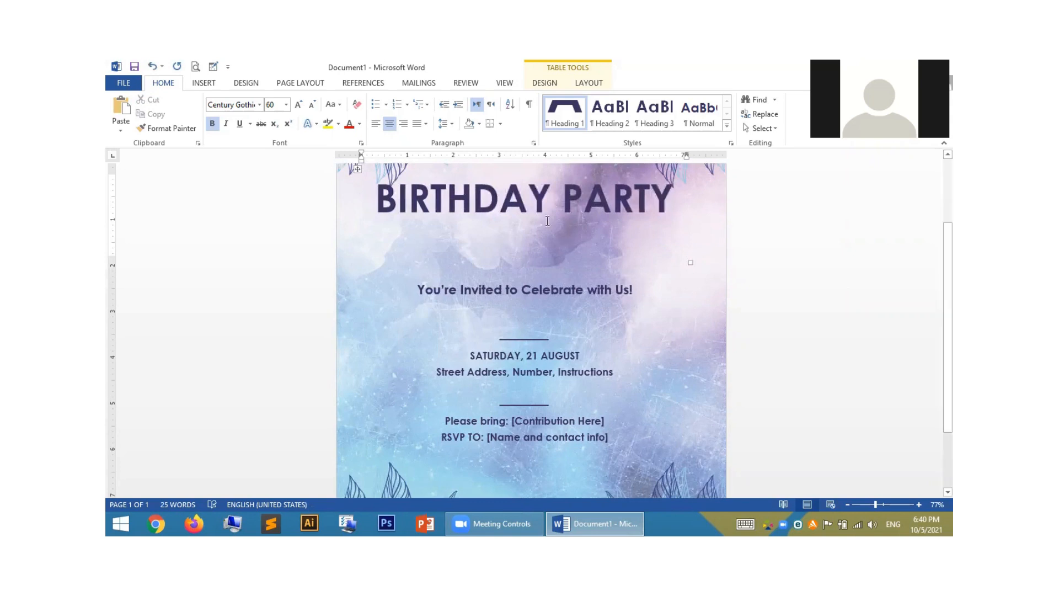
{"action": "left_click", "coordinate": [565, 201]}
{"action": "key", "text": "Return"}
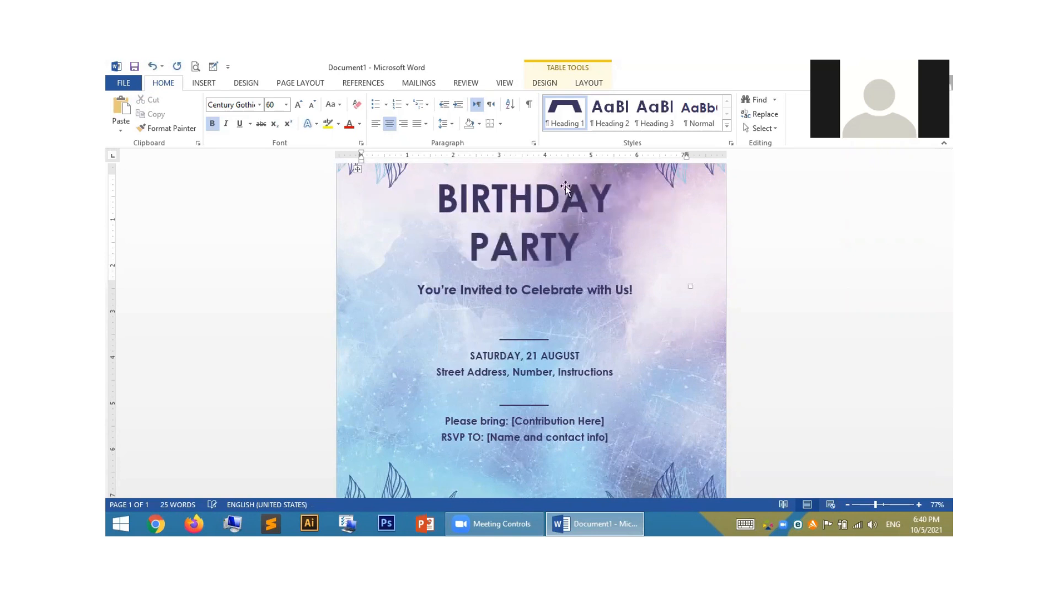
{"action": "left_click", "coordinate": [538, 195]}
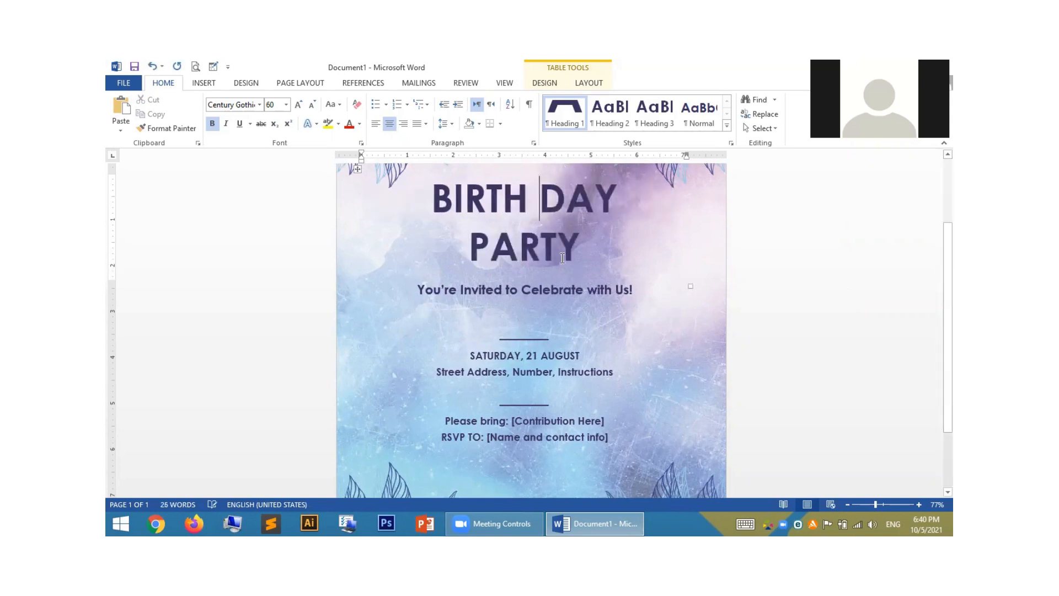
Review the edited flyer, selecting in turn the title, the date line and the street address line.
{"action": "scroll", "coordinate": [594, 244], "scroll_direction": "up", "scroll_amount": 2}
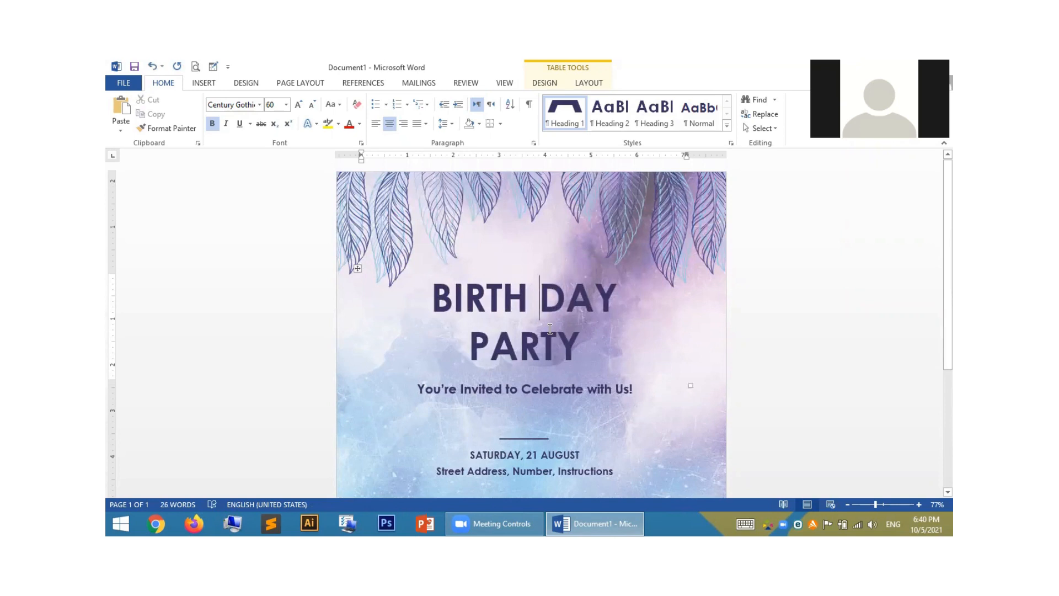
{"action": "scroll", "coordinate": [562, 366], "scroll_direction": "down", "scroll_amount": 3}
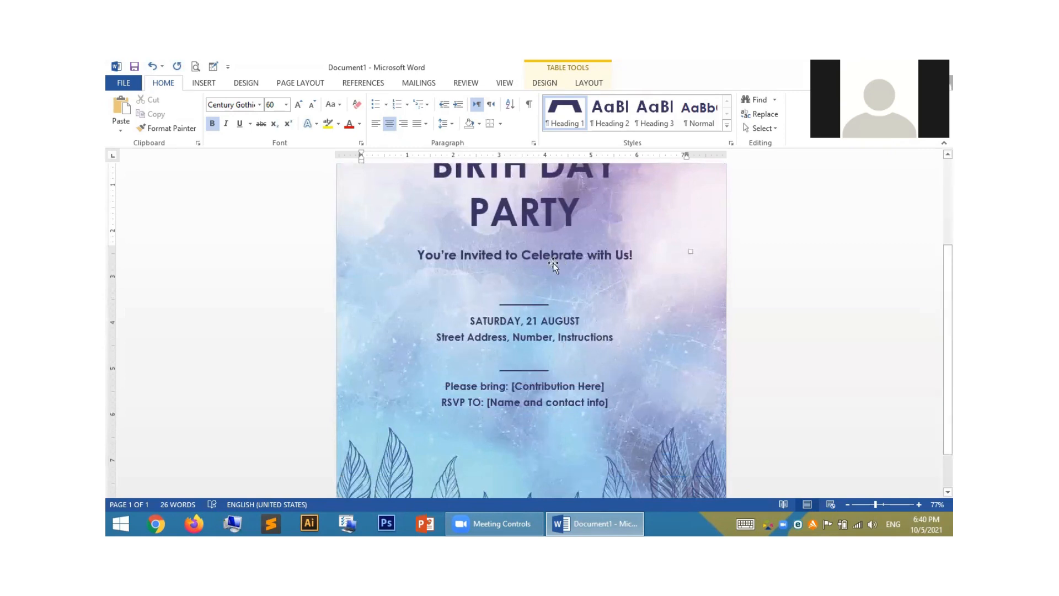
{"action": "scroll", "coordinate": [607, 256], "scroll_direction": "down", "scroll_amount": 2}
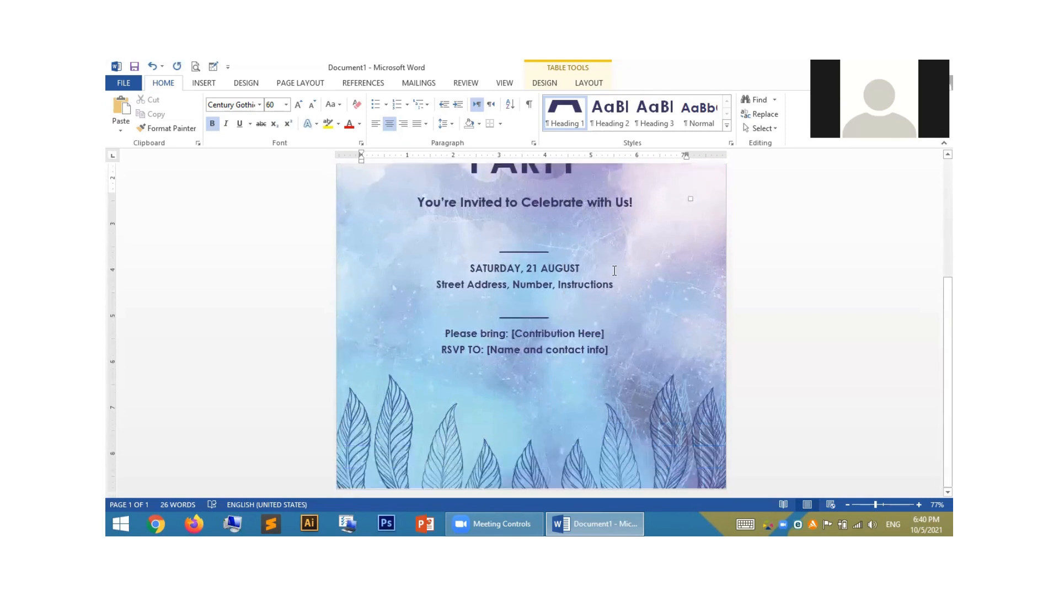
{"action": "scroll", "coordinate": [533, 258], "scroll_direction": "up", "scroll_amount": 4}
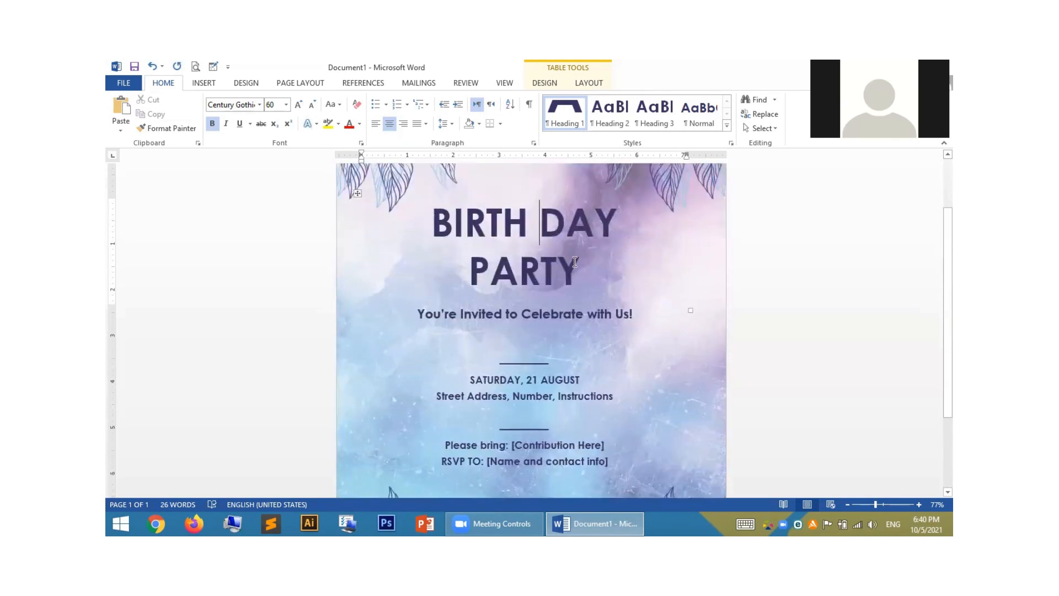
{"action": "left_click_drag", "start_coordinate": [433, 223], "coordinate": [571, 275]}
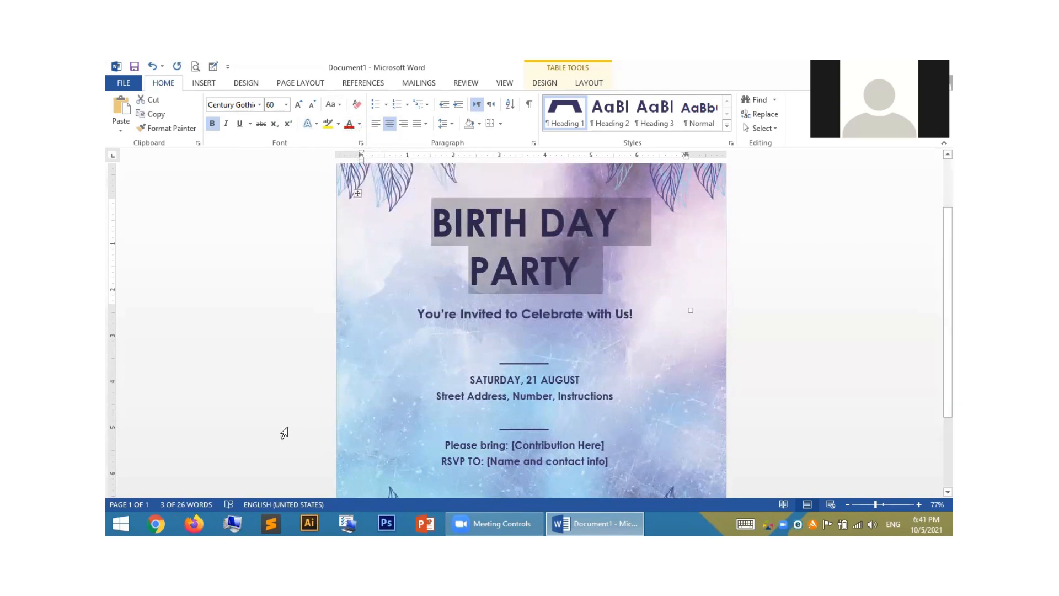
{"action": "scroll", "coordinate": [593, 314], "scroll_direction": "down", "scroll_amount": 1}
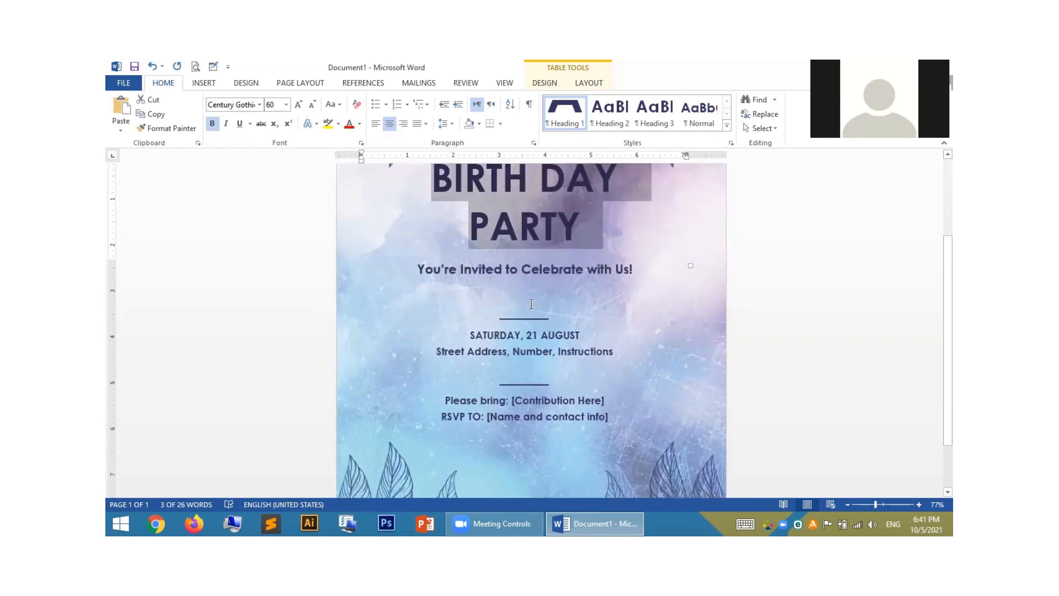
{"action": "left_click_drag", "start_coordinate": [510, 338], "coordinate": [584, 337]}
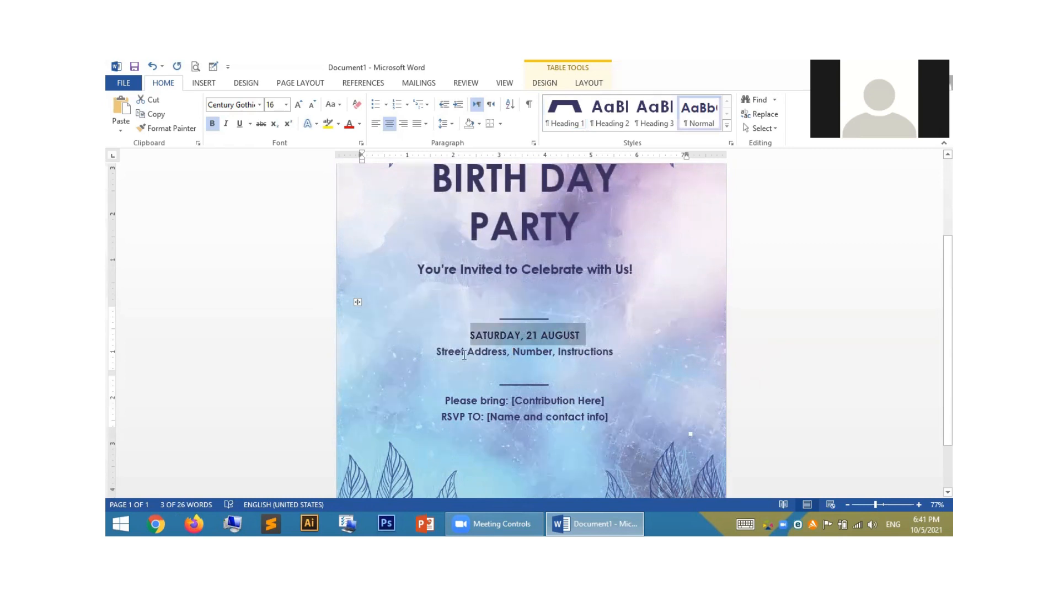
{"action": "left_click_drag", "start_coordinate": [463, 353], "coordinate": [575, 358]}
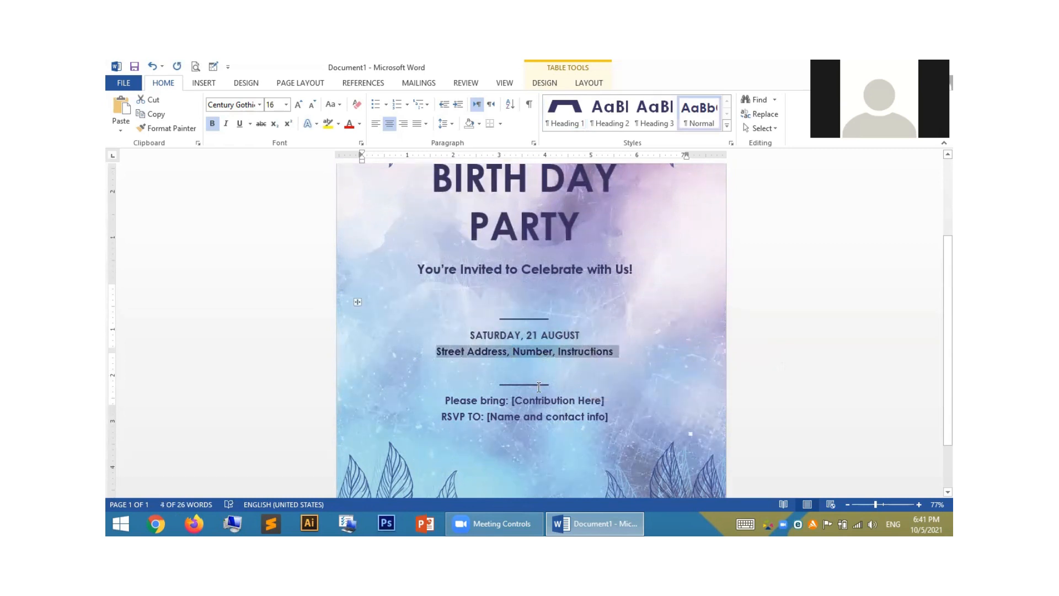
Close the birthday party flyer document without saving its changes.
{"action": "scroll", "coordinate": [494, 390], "scroll_direction": "down", "scroll_amount": 3}
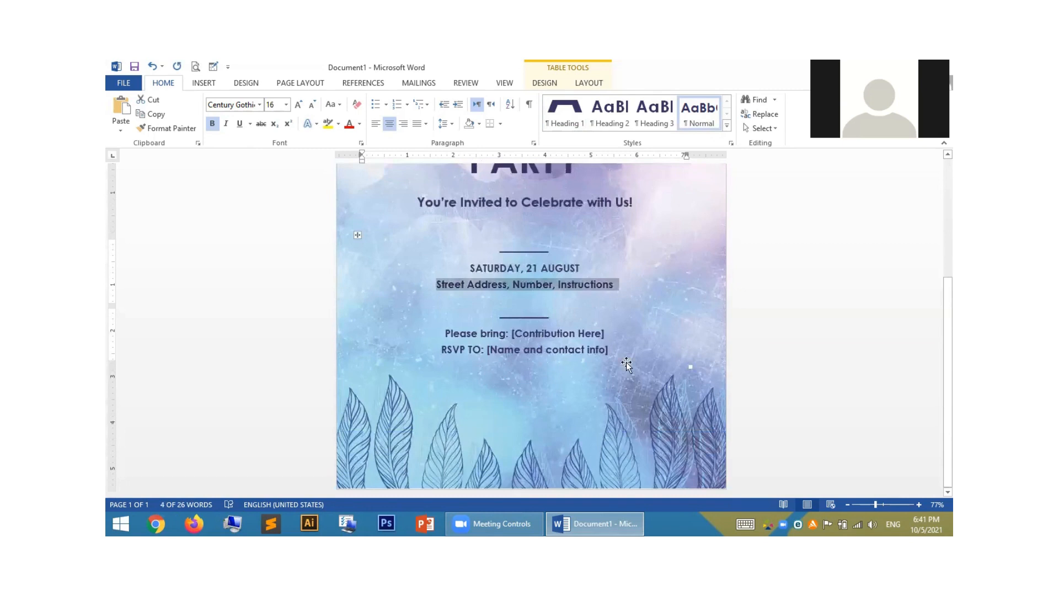
{"action": "scroll", "coordinate": [667, 350], "scroll_direction": "up", "scroll_amount": 3}
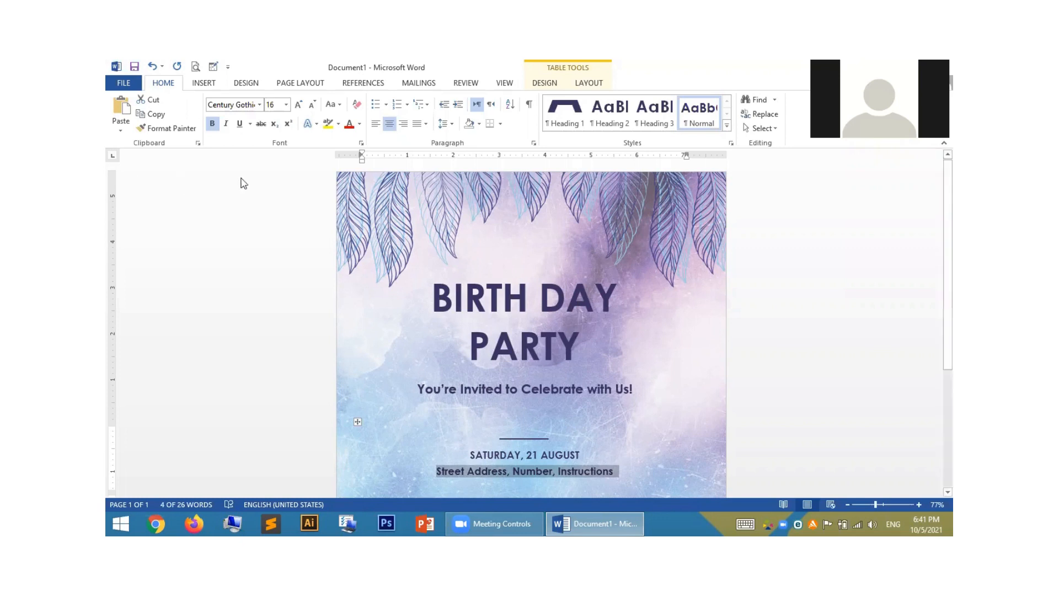
{"action": "left_click", "coordinate": [945, 67]}
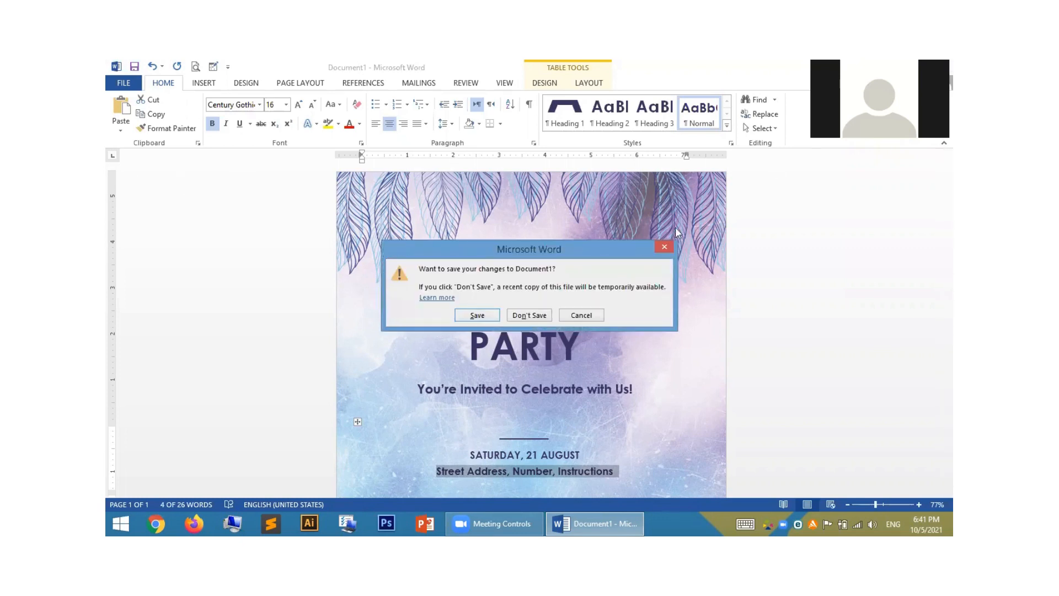
{"action": "left_click", "coordinate": [532, 317]}
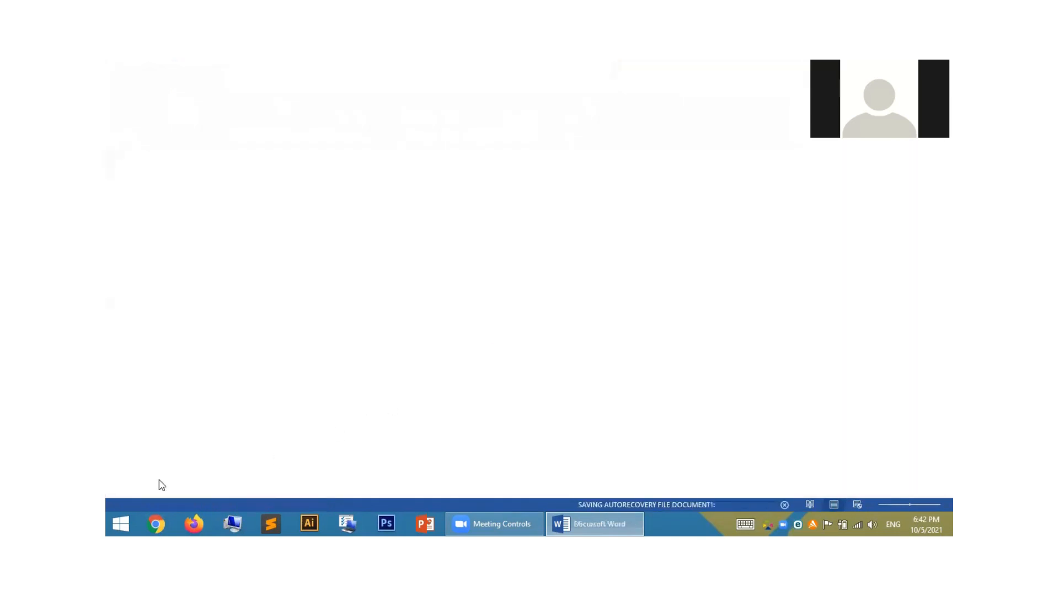
Start Word again with the winword run command and create a document from the Blue spheres resume template.
{"action": "key", "text": "super+r"}
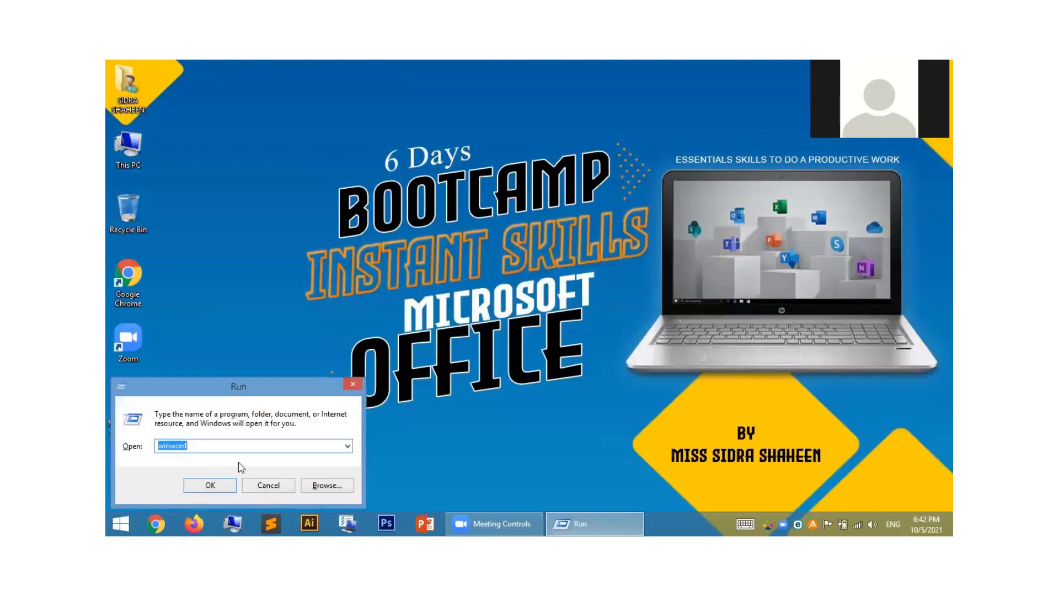
{"action": "key", "text": "Return"}
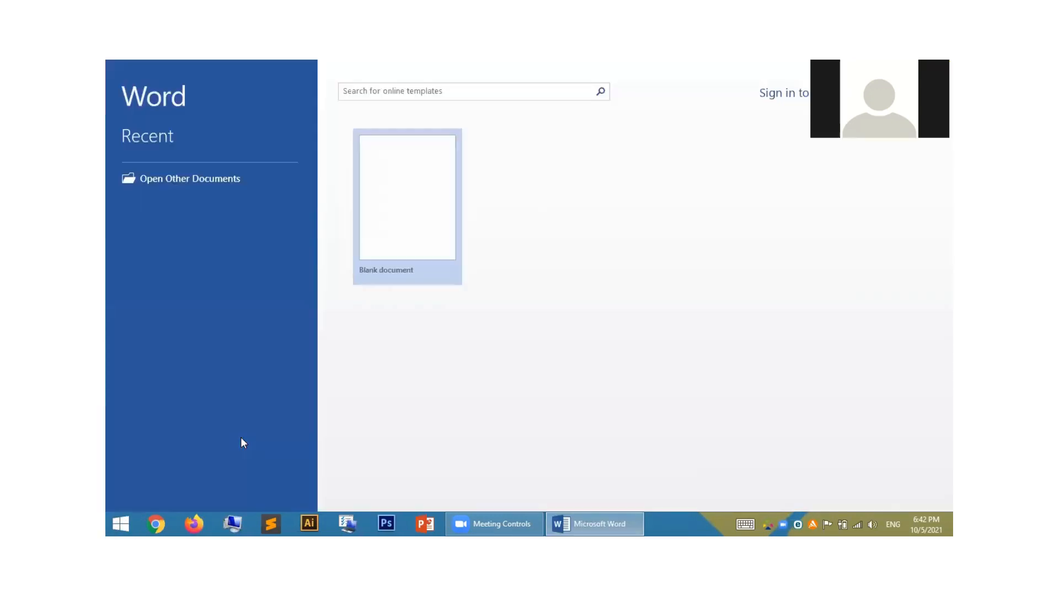
{"action": "scroll", "coordinate": [772, 264], "scroll_direction": "down", "scroll_amount": 2}
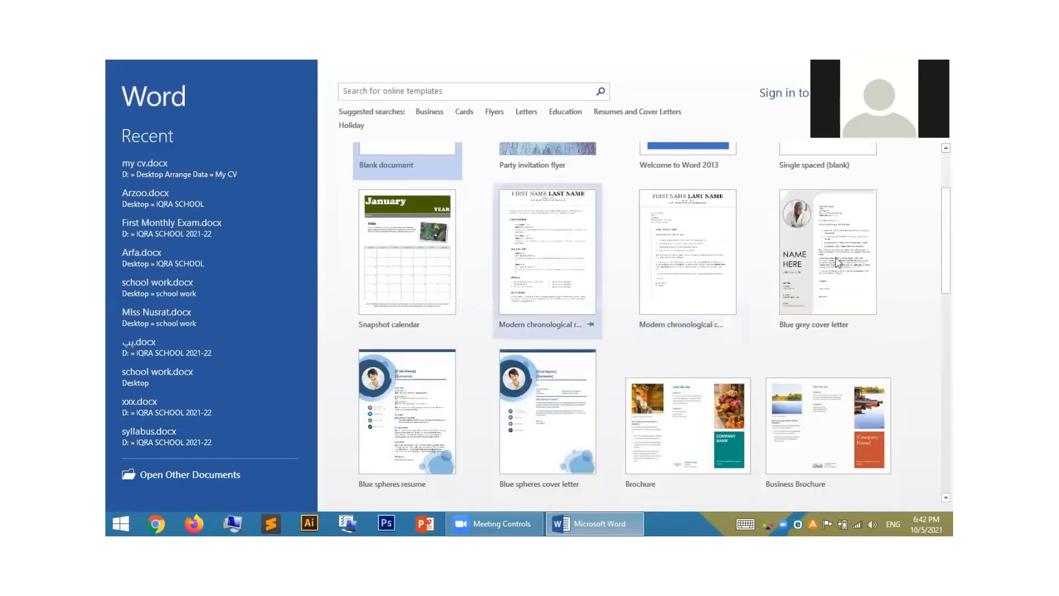
{"action": "scroll", "coordinate": [838, 262], "scroll_direction": "up", "scroll_amount": 2}
{"action": "left_click", "coordinate": [441, 90]}
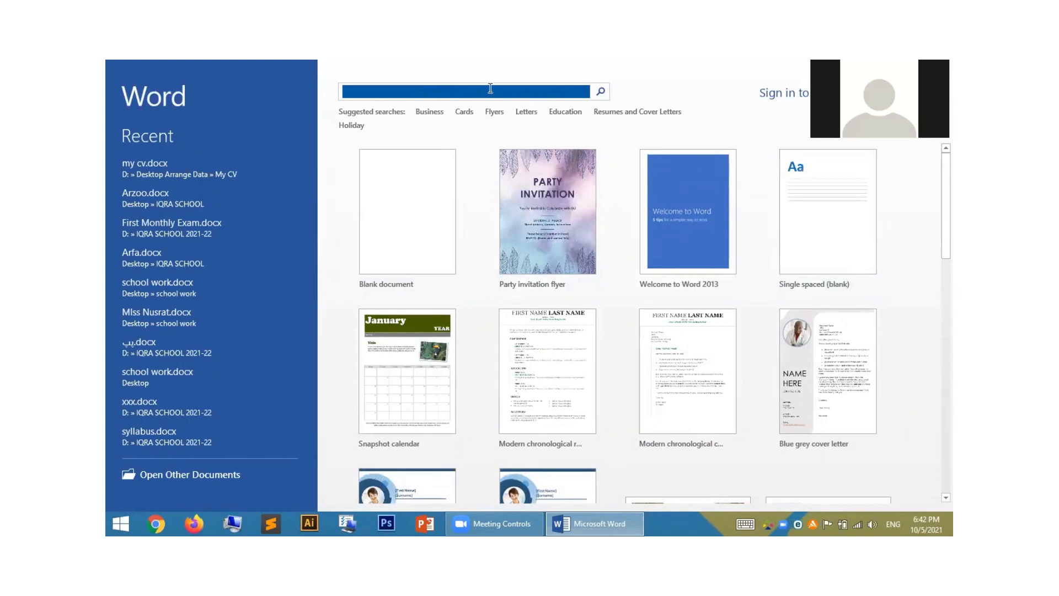
{"action": "scroll", "coordinate": [814, 384], "scroll_direction": "down", "scroll_amount": 2}
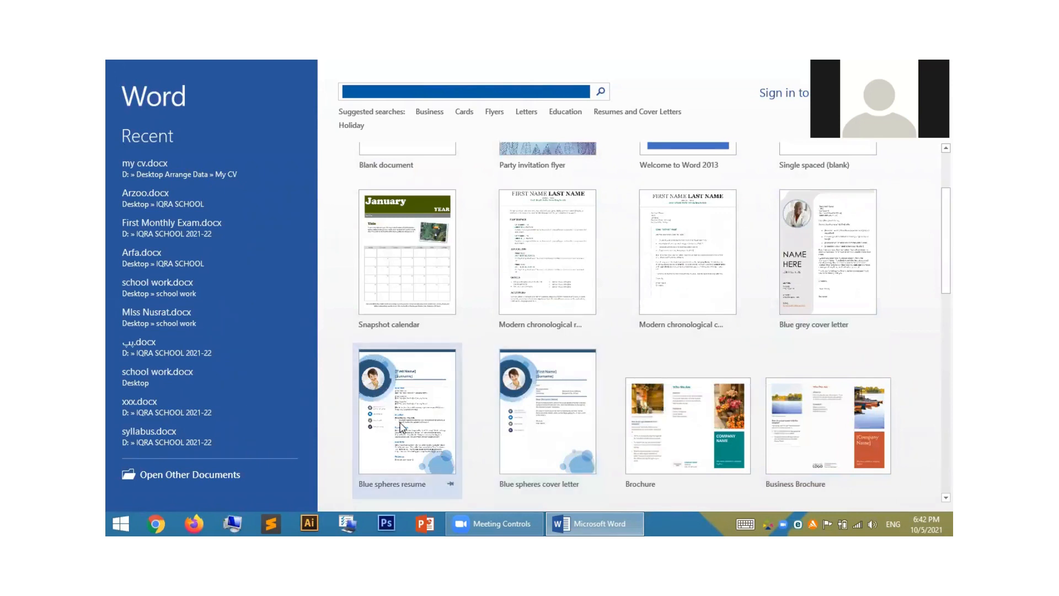
{"action": "left_click", "coordinate": [412, 417]}
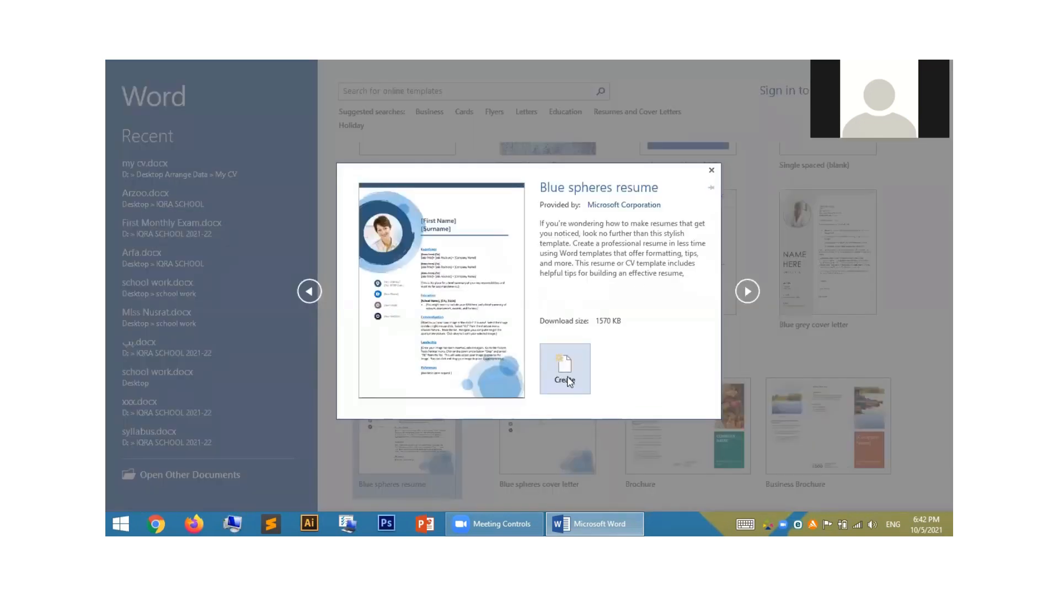
{"action": "left_click", "coordinate": [567, 378]}
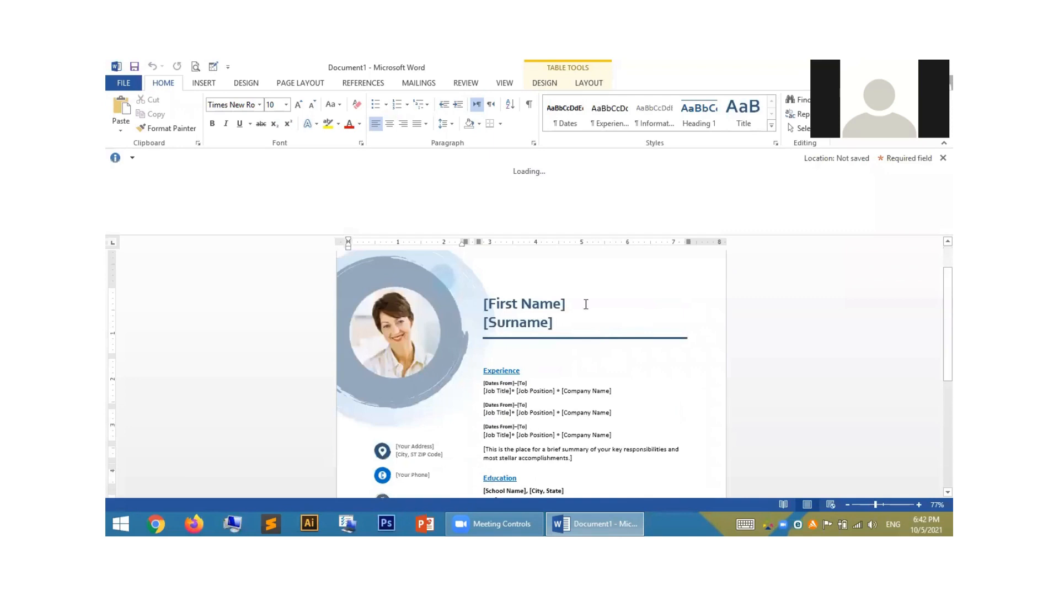
Close the Document Properties form shown above the new resume.
{"action": "scroll", "coordinate": [585, 304], "scroll_direction": "down", "scroll_amount": 5}
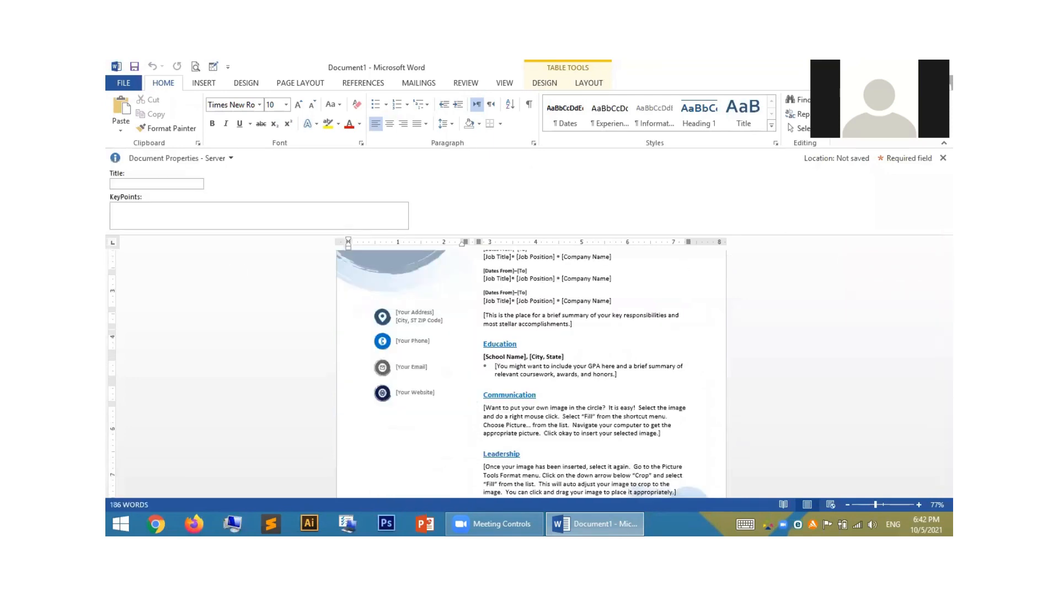
{"action": "left_click", "coordinate": [943, 157]}
{"action": "scroll", "coordinate": [761, 283], "scroll_direction": "up", "scroll_amount": 5}
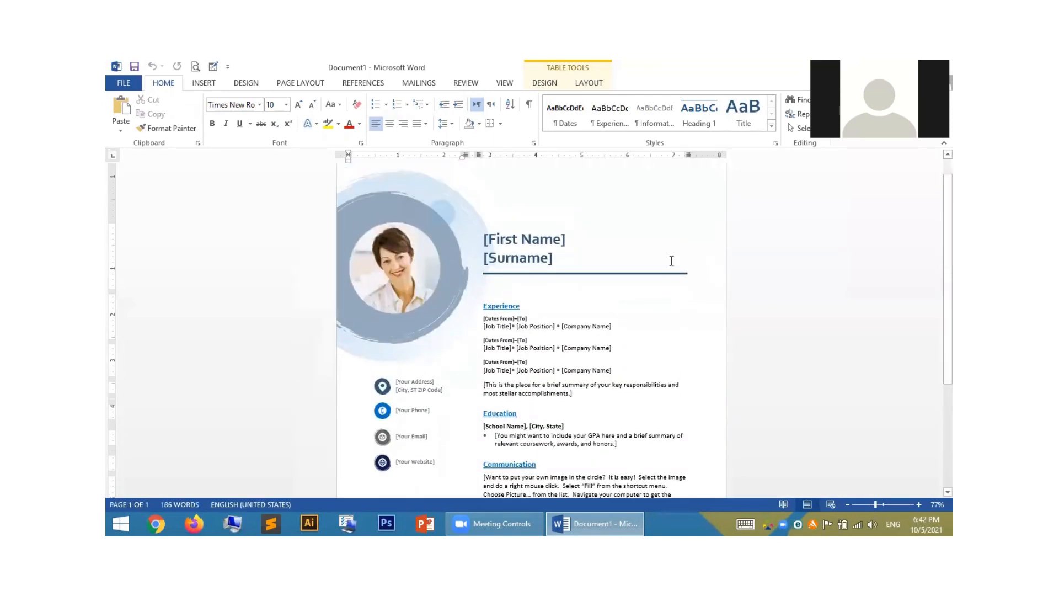
{"action": "left_click", "coordinate": [427, 260]}
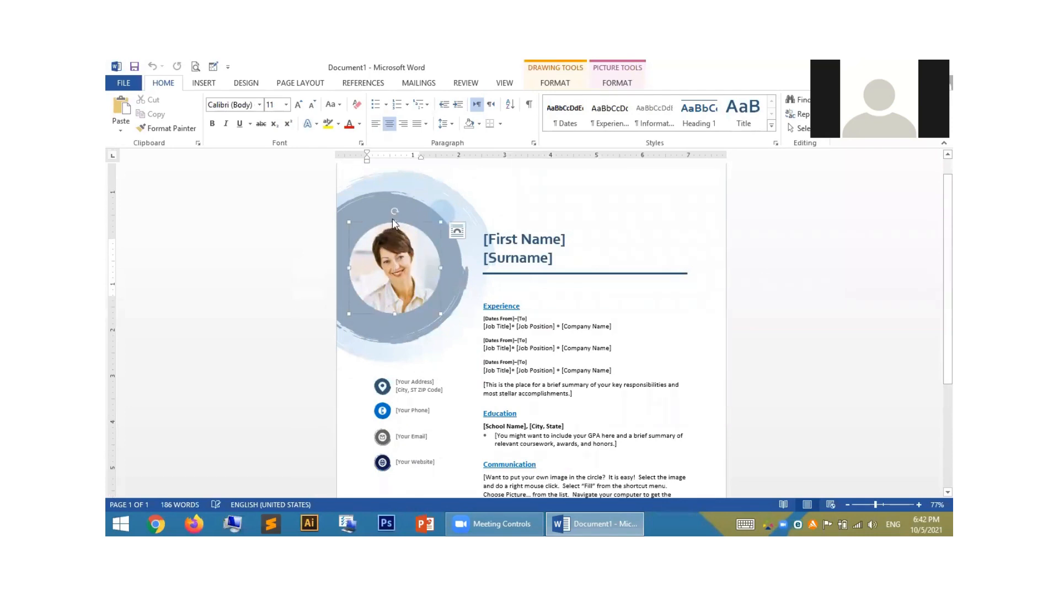
{"action": "left_click", "coordinate": [204, 83]}
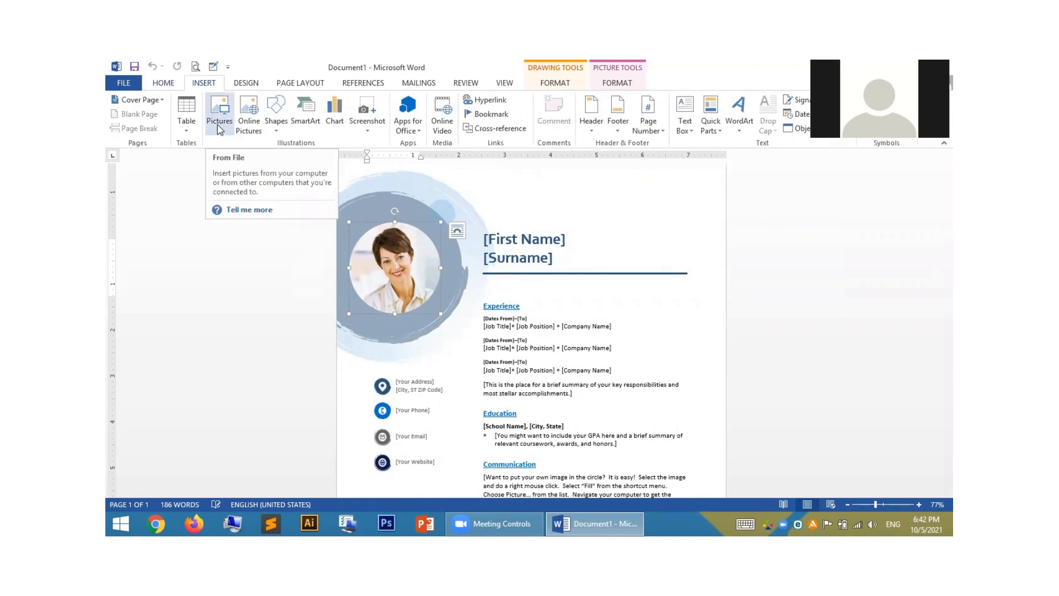
{"action": "left_click", "coordinate": [220, 127]}
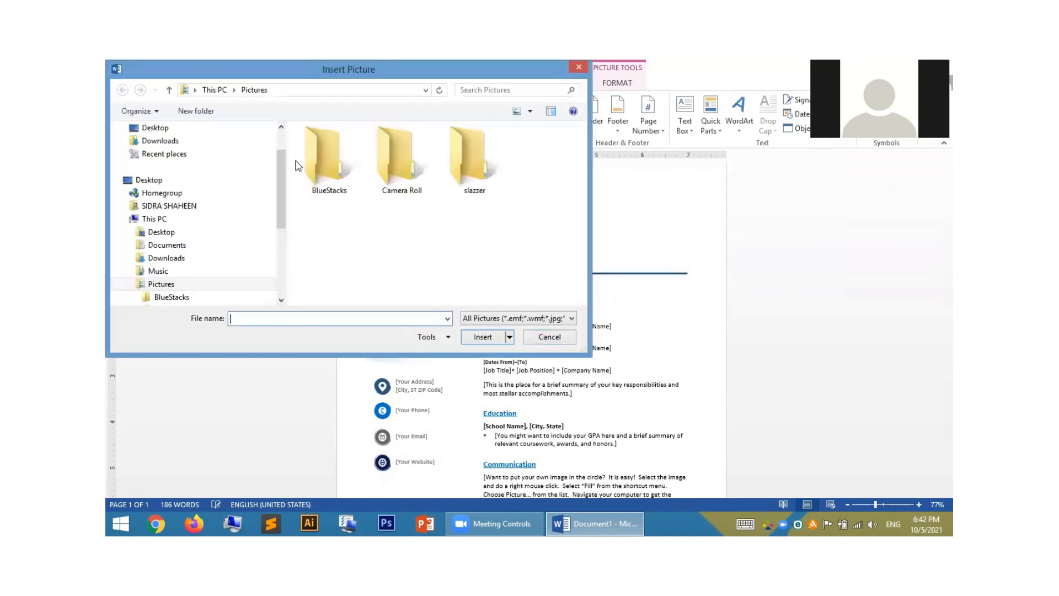
{"action": "left_click_drag", "start_coordinate": [282, 213], "coordinate": [282, 139]}
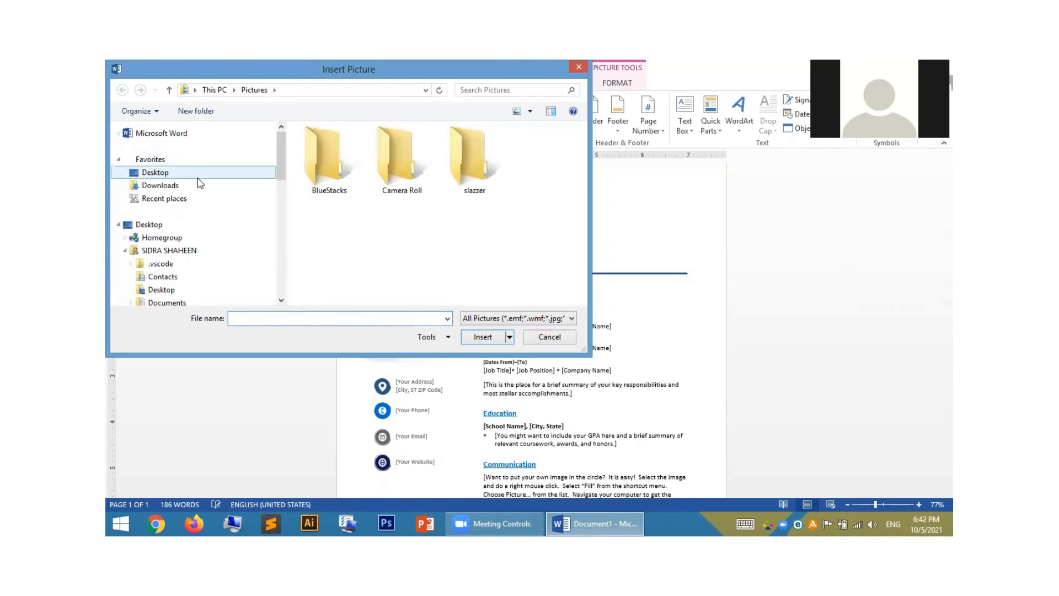
{"action": "left_click", "coordinate": [197, 175]}
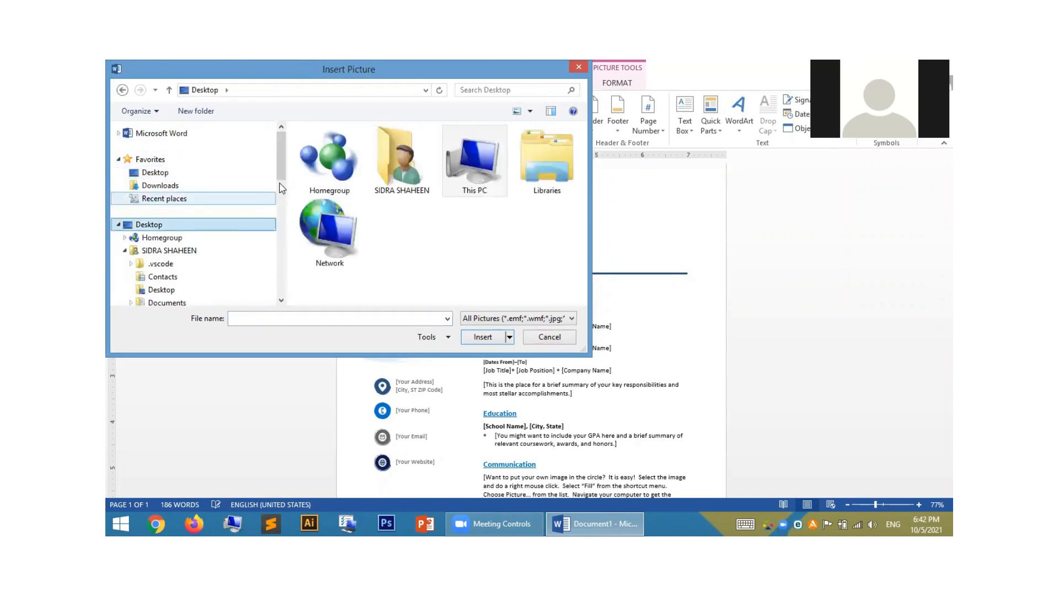
{"action": "left_click", "coordinate": [226, 251]}
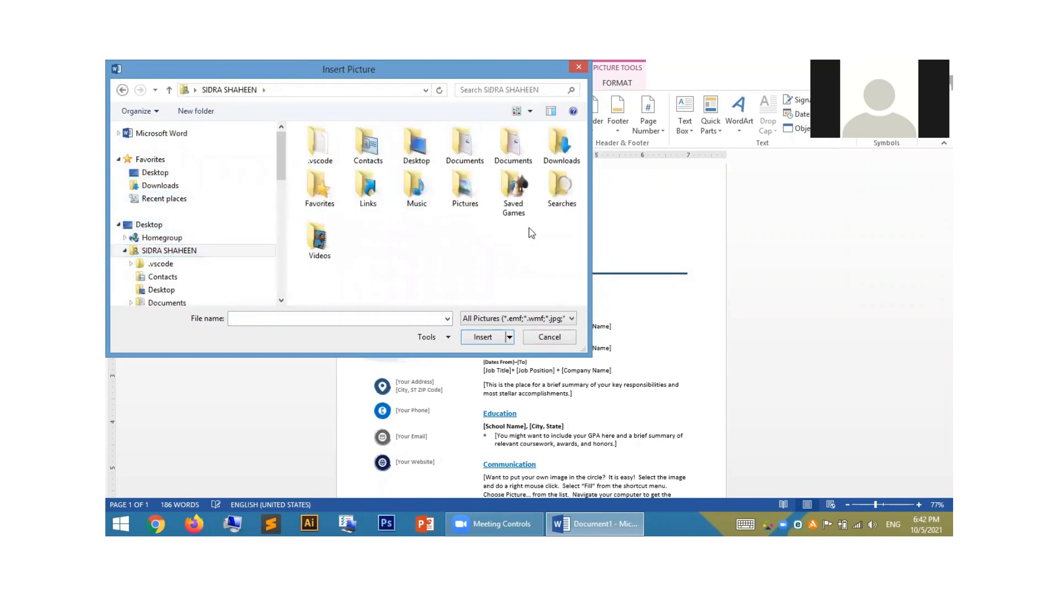
{"action": "double_click", "coordinate": [477, 201]}
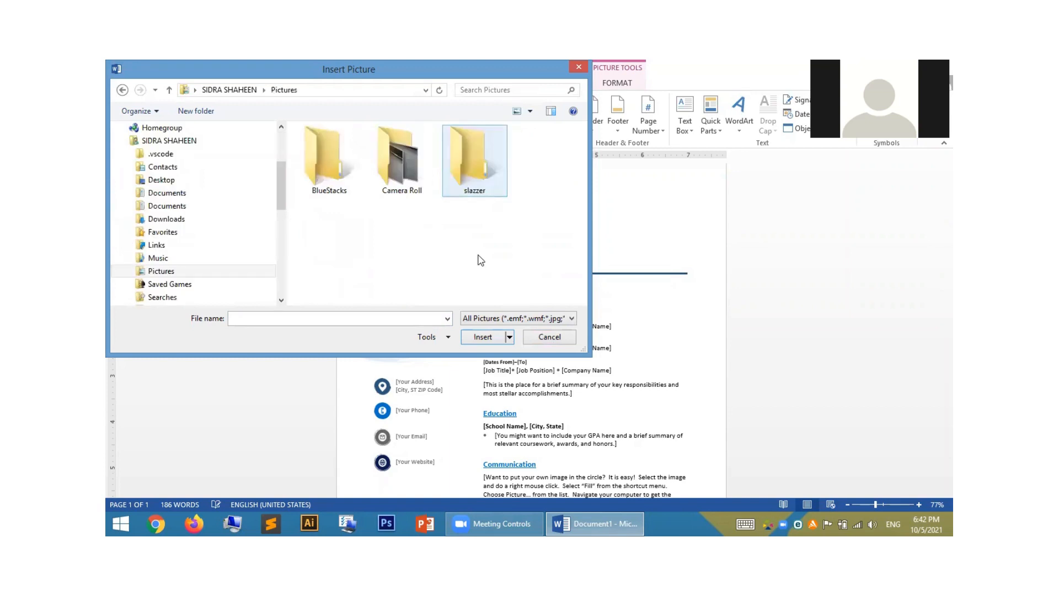
{"action": "left_click", "coordinate": [553, 339]}
Review the resume's placeholders, from the first name and surname fields down to the References section.
{"action": "left_click", "coordinate": [522, 242]}
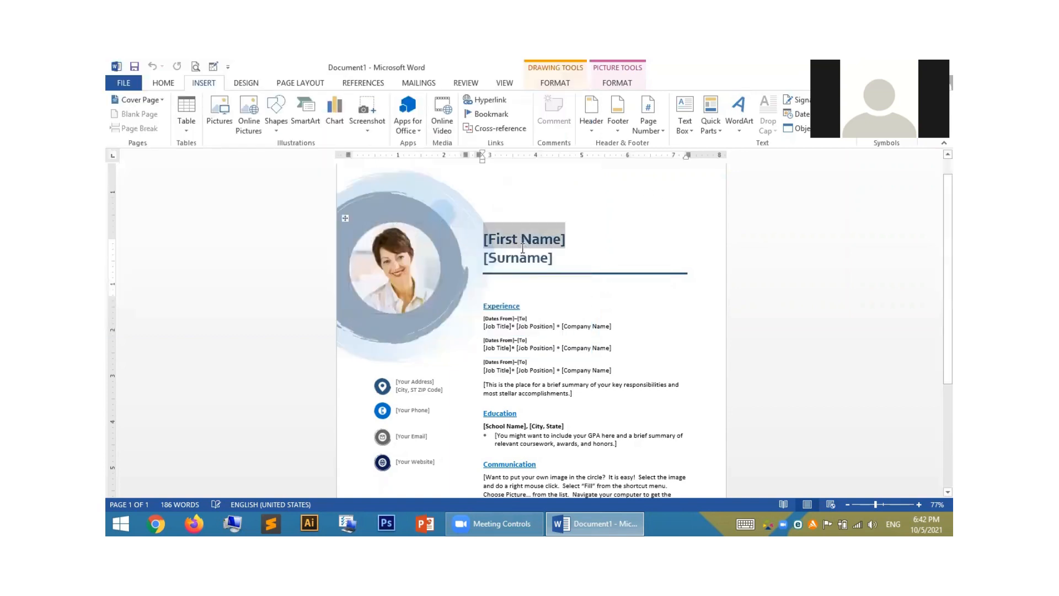
{"action": "left_click", "coordinate": [522, 256]}
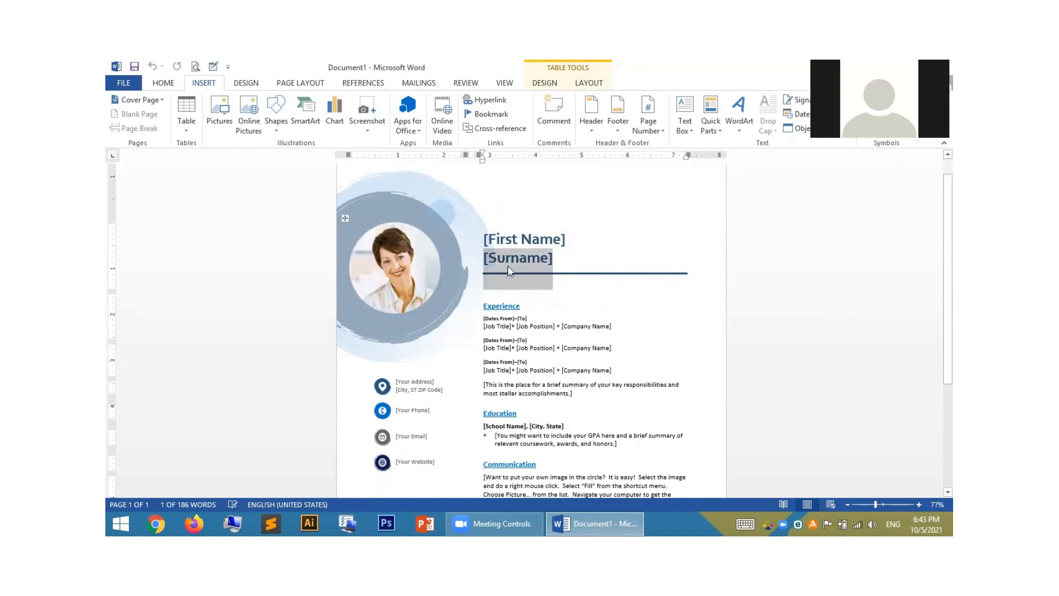
{"action": "scroll", "coordinate": [535, 267], "scroll_direction": "down", "scroll_amount": 5}
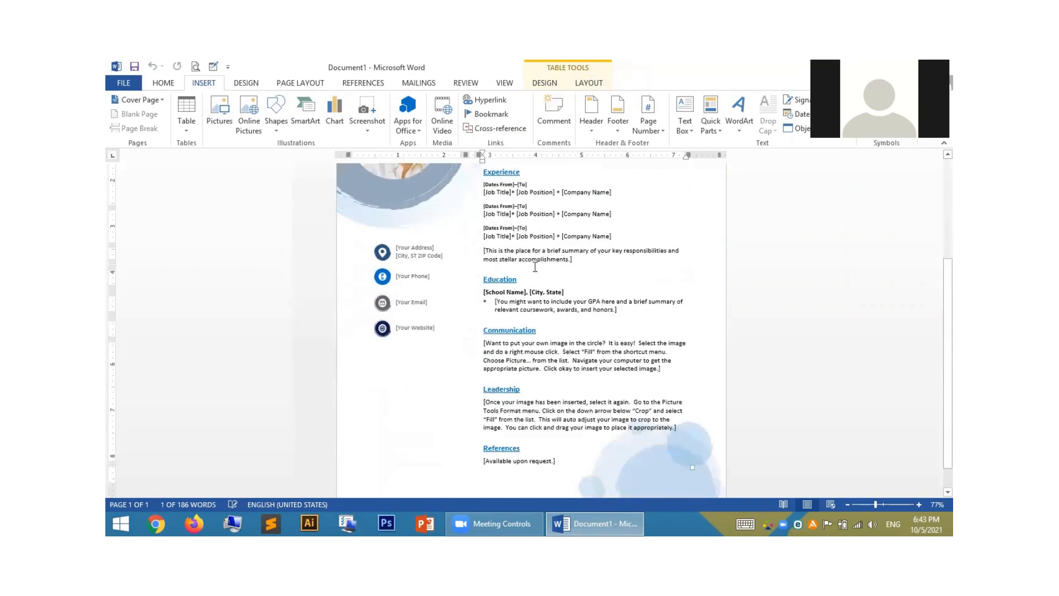
{"action": "scroll", "coordinate": [552, 292], "scroll_direction": "down", "scroll_amount": 1}
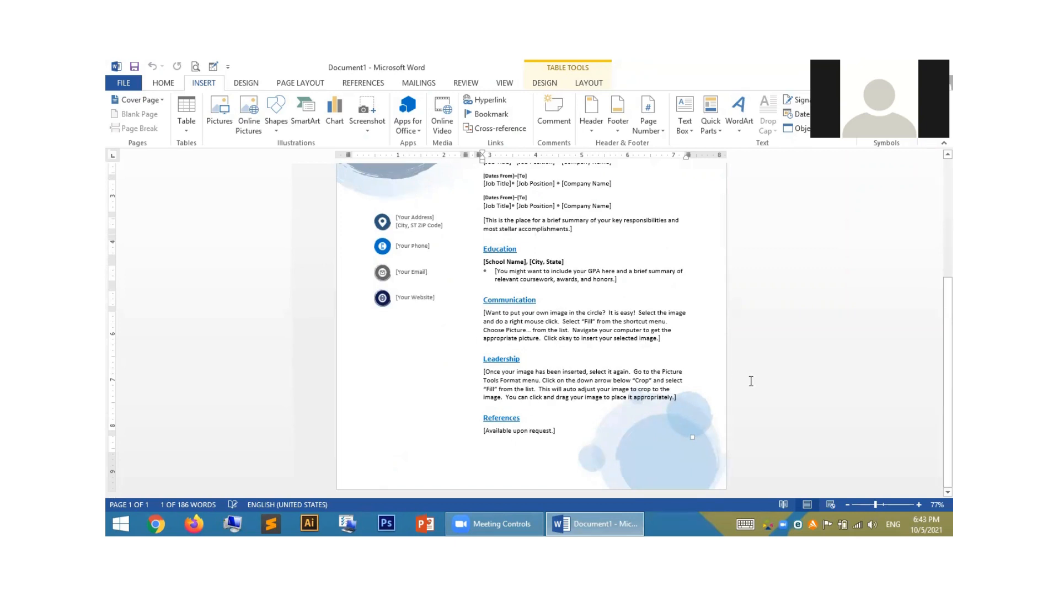
{"action": "scroll", "coordinate": [751, 380], "scroll_direction": "up", "scroll_amount": 5}
{"action": "scroll", "coordinate": [751, 381], "scroll_direction": "down", "scroll_amount": 5}
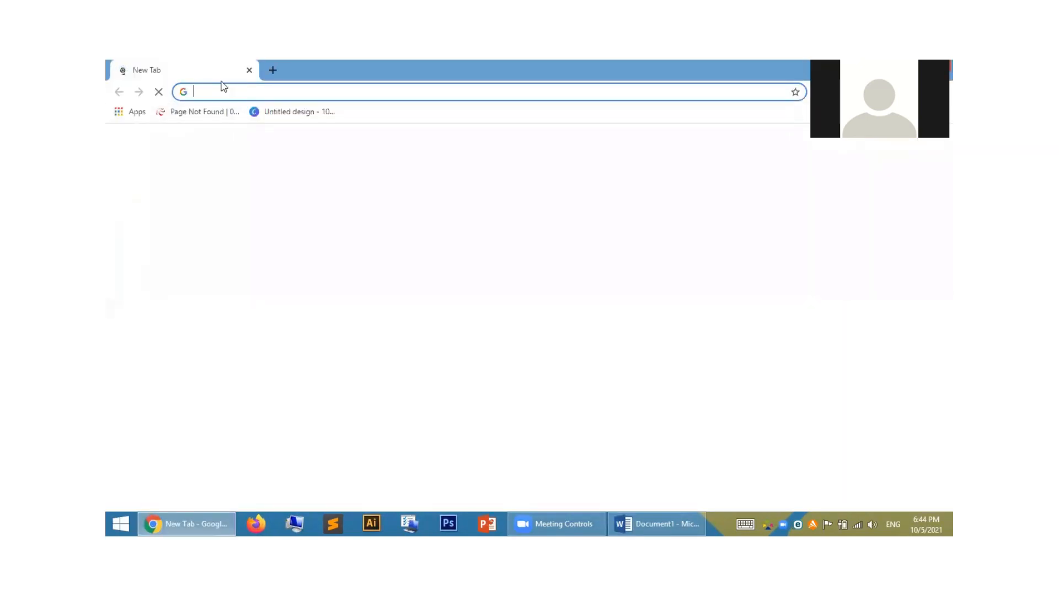
Switch to Chrome, open getintopc.com and enter MS OFFICE 2010 in the site's search field.
{"action": "left_click", "coordinate": [221, 89]}
{"action": "type", "text": "getintopc.com"}
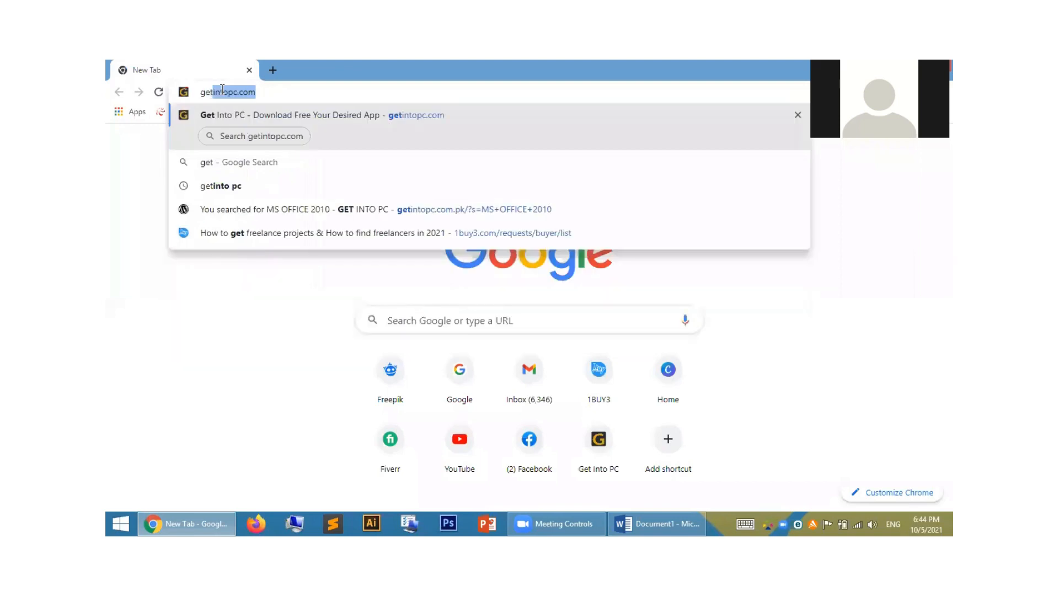
{"action": "key", "text": "Return"}
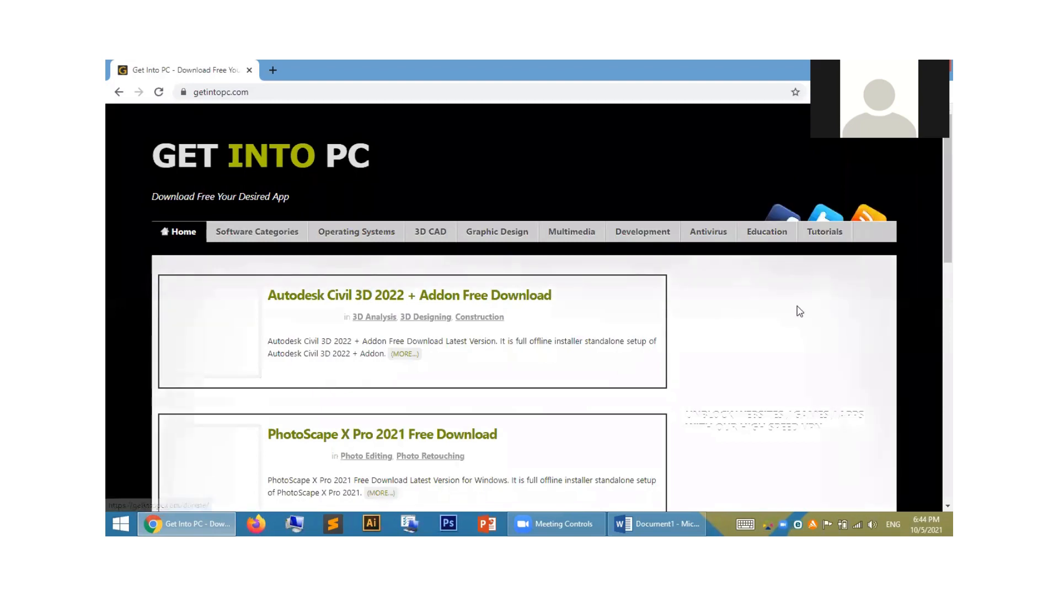
{"action": "left_click", "coordinate": [755, 282]}
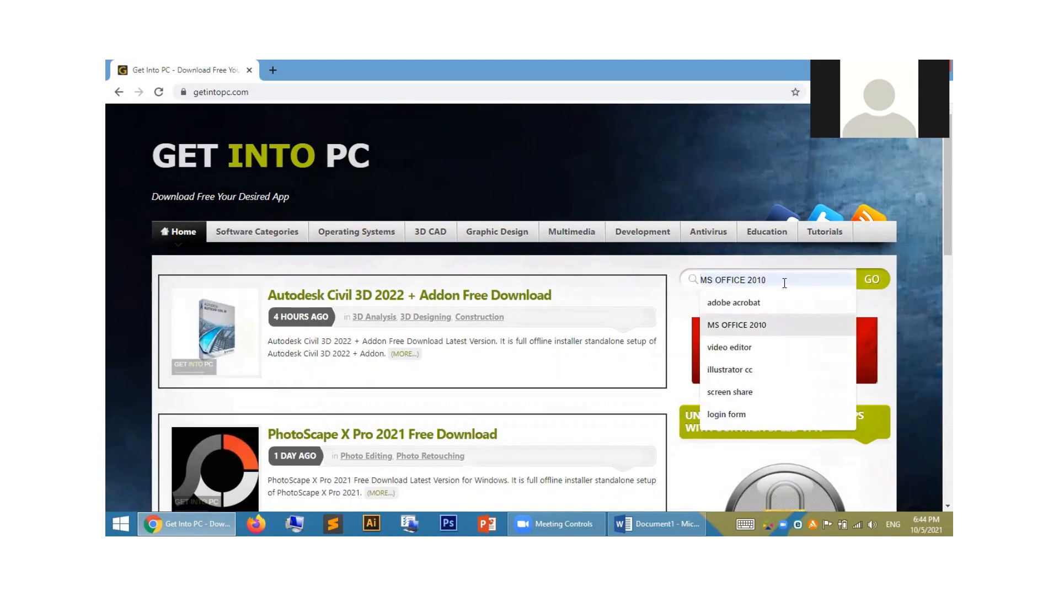
{"action": "left_click", "coordinate": [769, 324]}
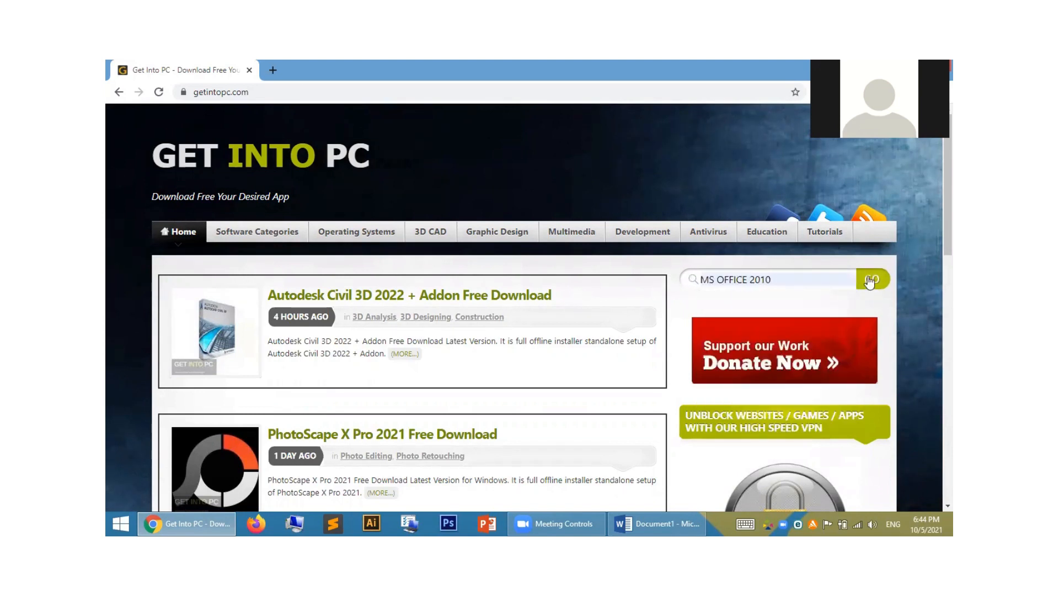
Look through the software listings on the site's home page down to its end, and close the browser.
{"action": "scroll", "coordinate": [417, 309], "scroll_direction": "down", "scroll_amount": 5}
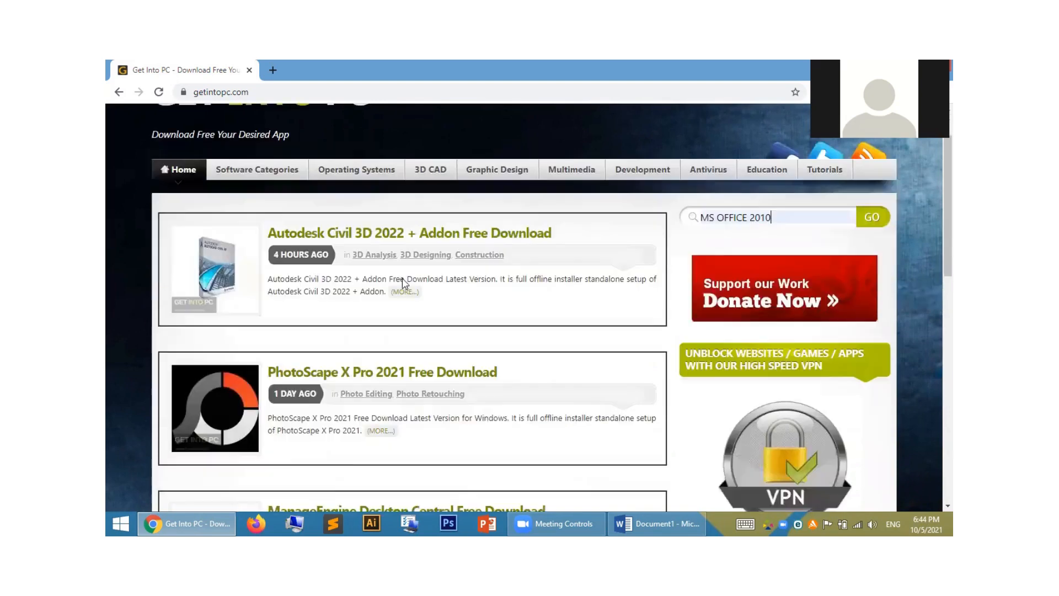
{"action": "scroll", "coordinate": [419, 306], "scroll_direction": "down", "scroll_amount": 10}
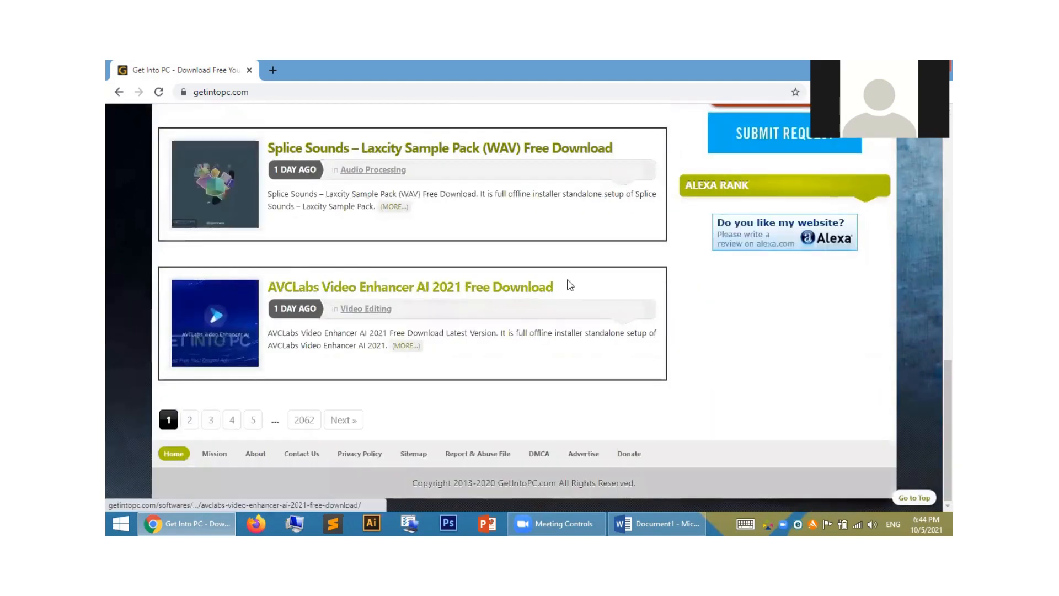
{"action": "scroll", "coordinate": [627, 284], "scroll_direction": "up", "scroll_amount": 3}
{"action": "scroll", "coordinate": [635, 281], "scroll_direction": "down", "scroll_amount": 3}
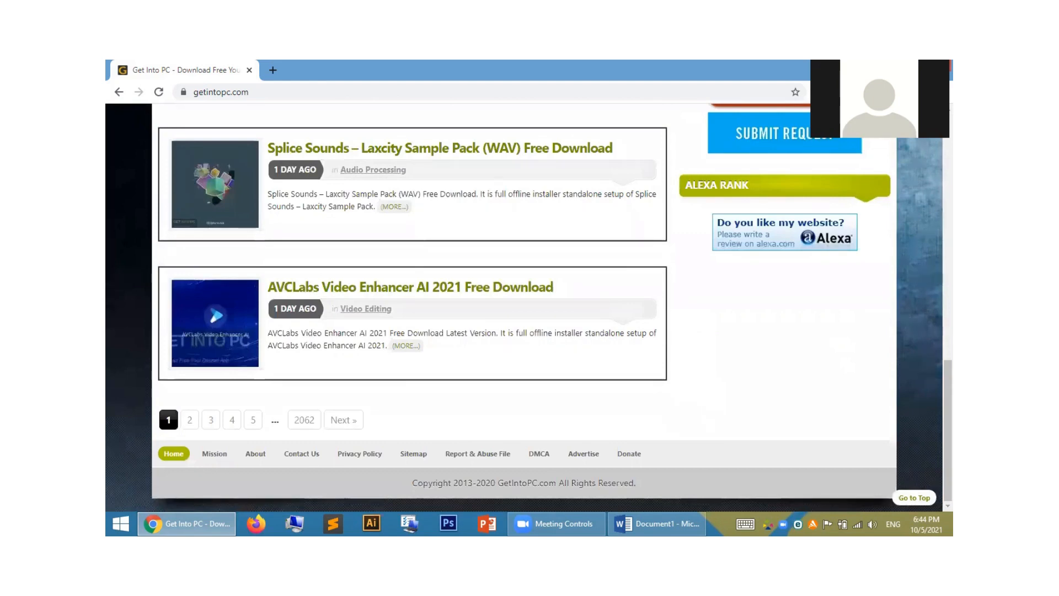
{"action": "key", "text": "alt+F4"}
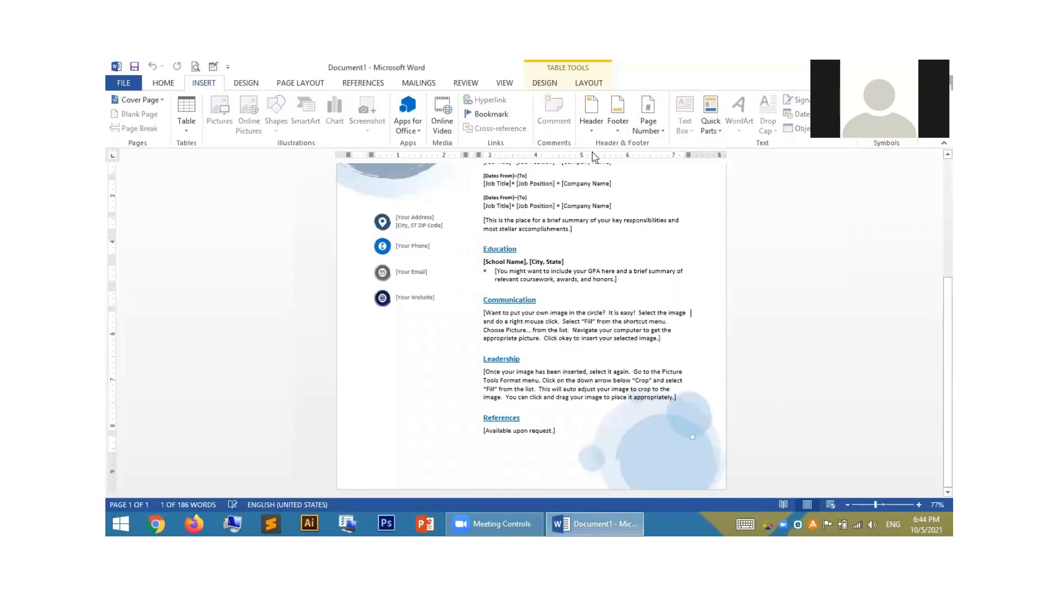
Browse Word's gallery of new-document templates, from the resumes and calendars down to the flyers, newsletter and labels.
{"action": "scroll", "coordinate": [671, 252], "scroll_direction": "up", "scroll_amount": 5}
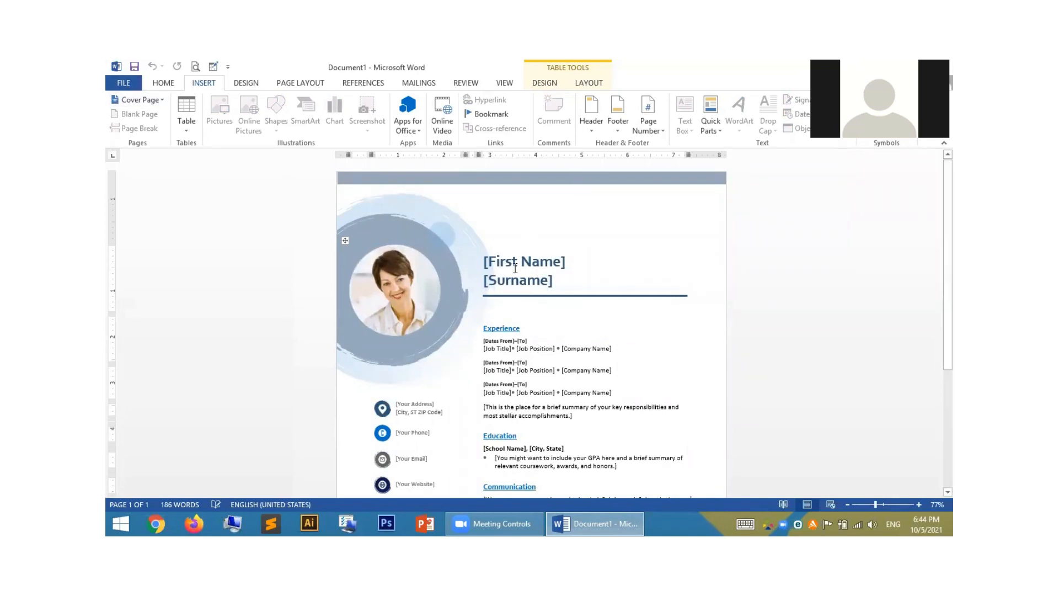
{"action": "left_click", "coordinate": [123, 83]}
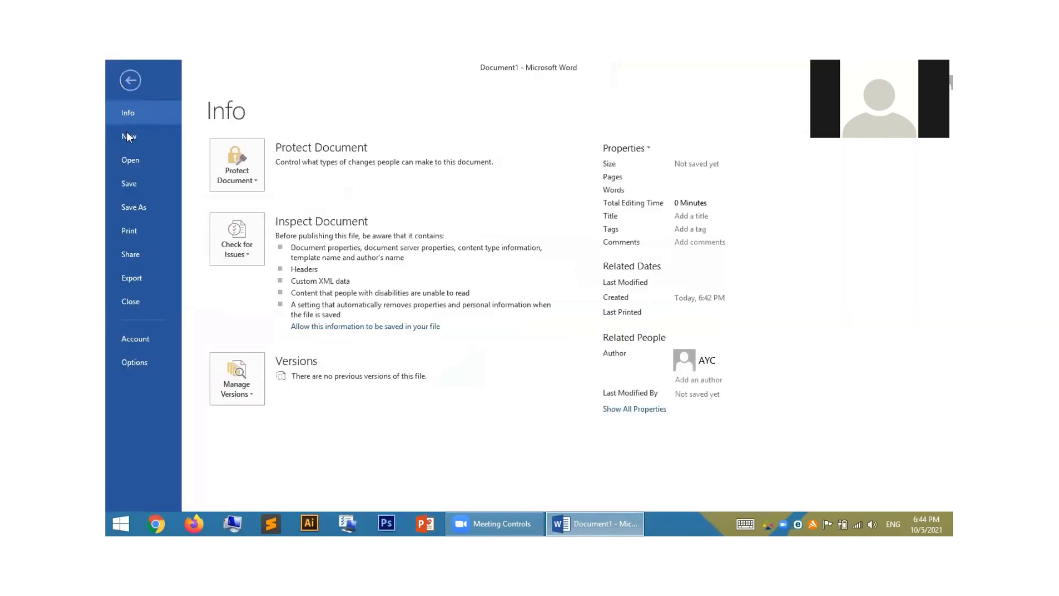
{"action": "left_click", "coordinate": [127, 137]}
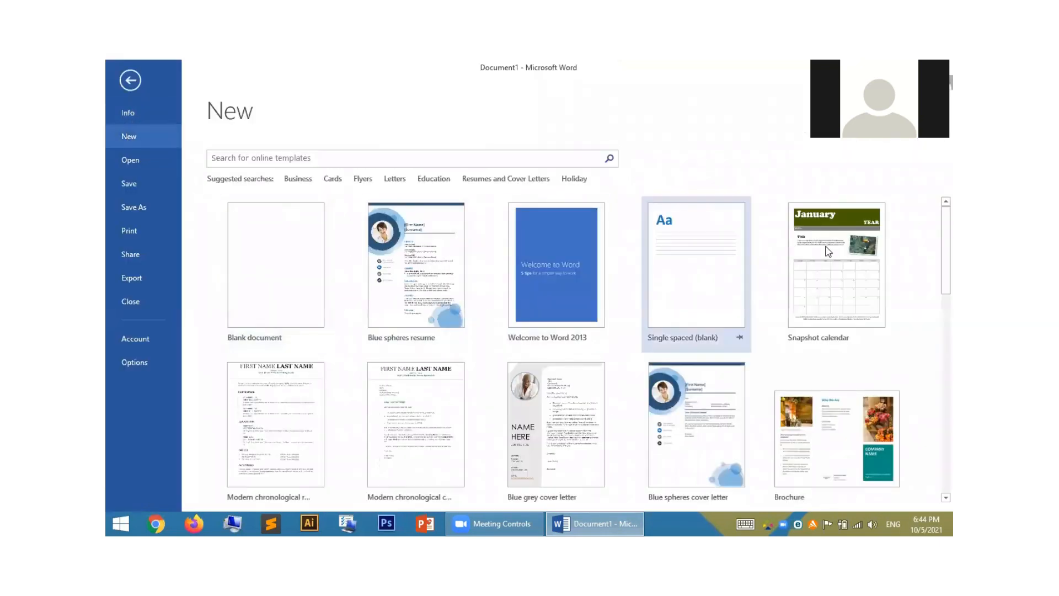
{"action": "scroll", "coordinate": [828, 253], "scroll_direction": "down", "scroll_amount": 3}
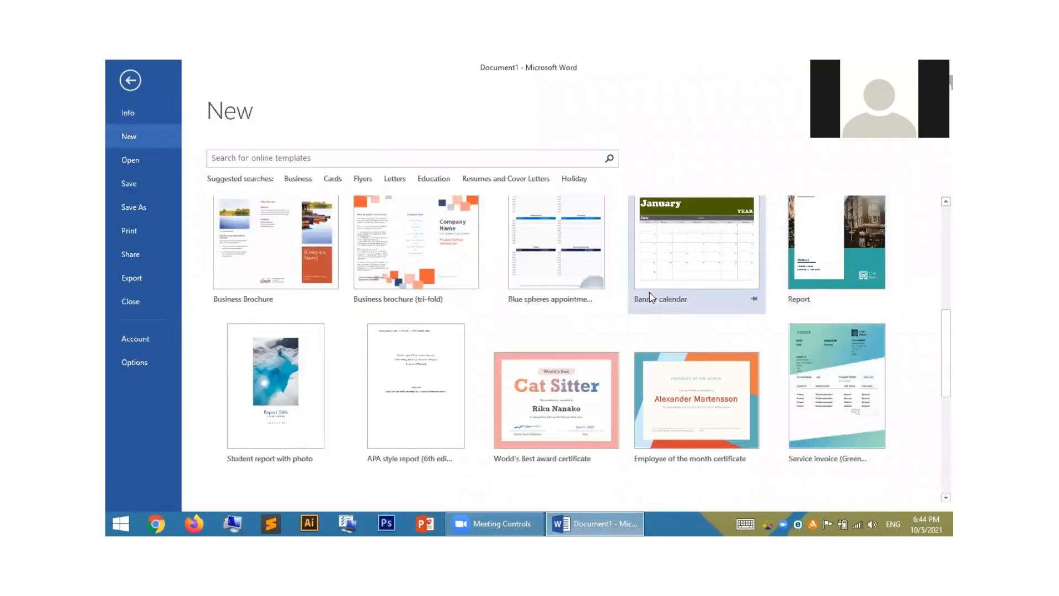
{"action": "scroll", "coordinate": [651, 296], "scroll_direction": "down", "scroll_amount": 3}
{"action": "scroll", "coordinate": [652, 297], "scroll_direction": "down", "scroll_amount": 3}
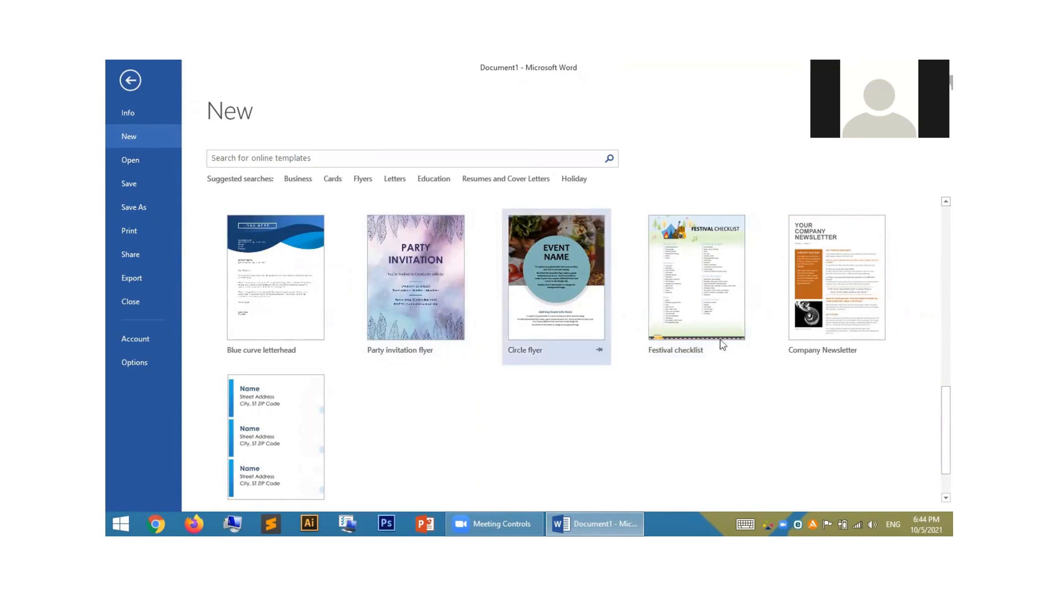
{"action": "scroll", "coordinate": [724, 343], "scroll_direction": "up", "scroll_amount": 3}
{"action": "scroll", "coordinate": [730, 343], "scroll_direction": "up", "scroll_amount": 4}
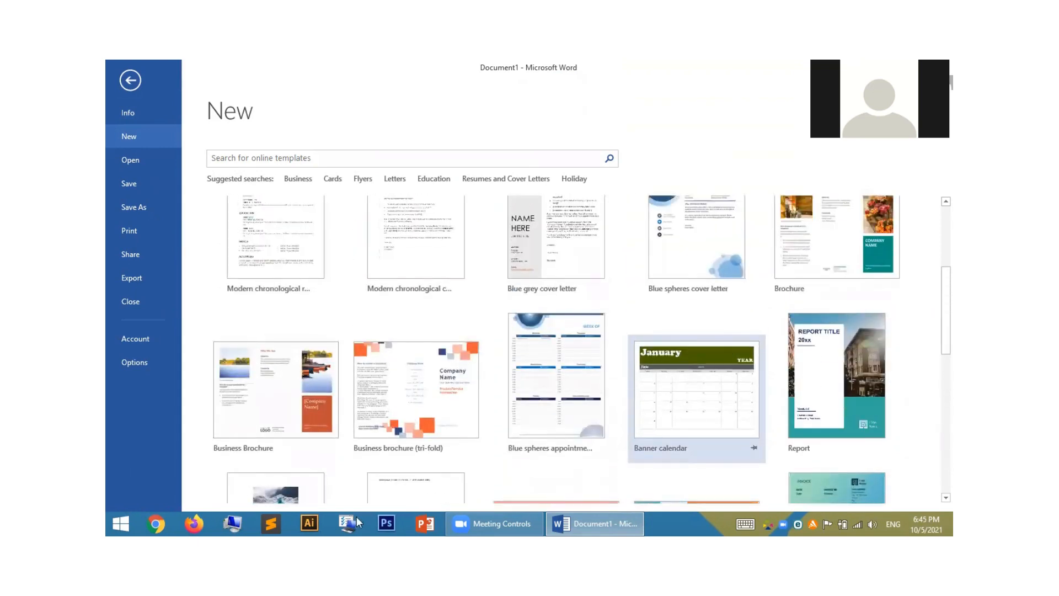
Switch to Chrome and open office.com.
{"action": "left_click", "coordinate": [157, 523]}
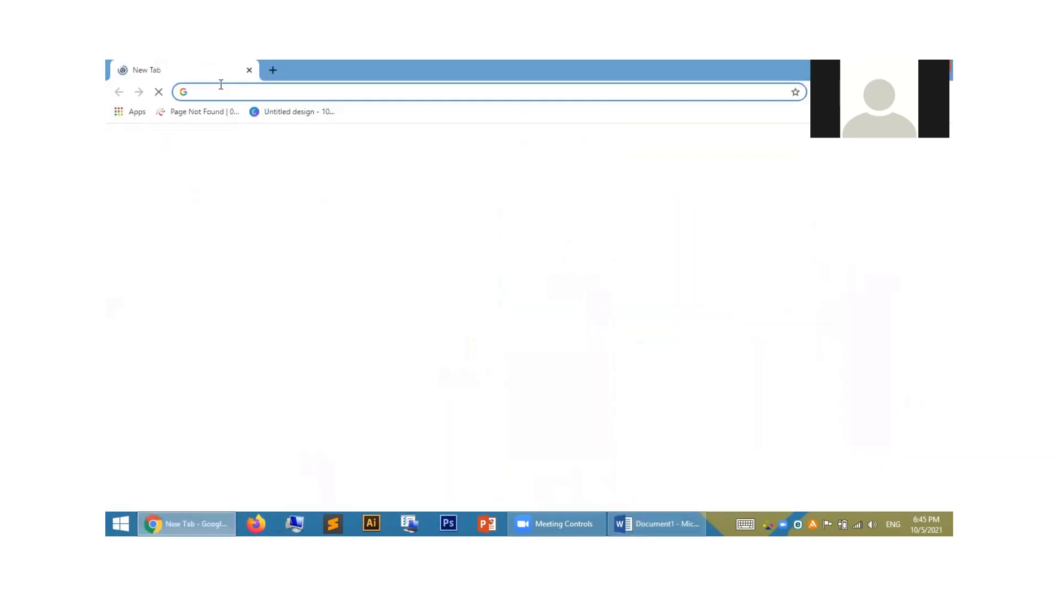
{"action": "left_click", "coordinate": [220, 85]}
{"action": "type", "text": "offic"}
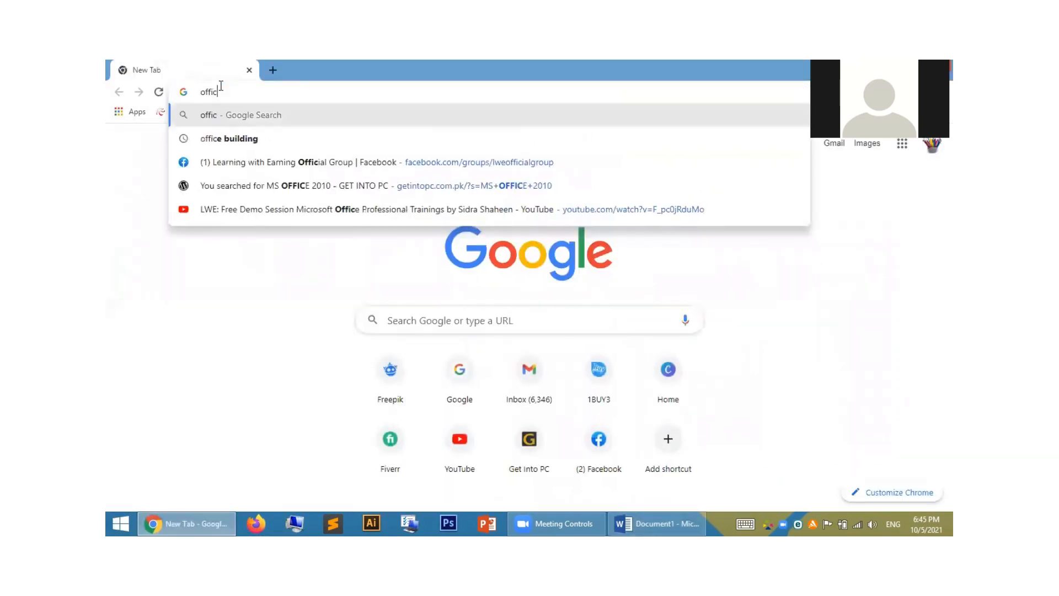
{"action": "type", "text": "e.com"}
{"action": "key", "text": "Return"}
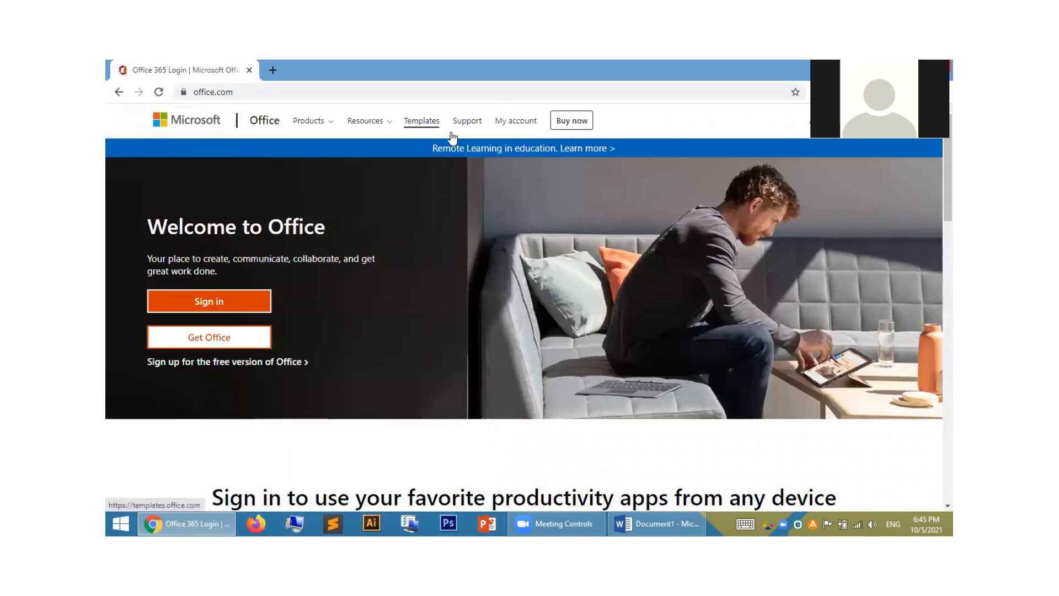
Look over the Office home page and open its Templates site.
{"action": "scroll", "coordinate": [541, 248], "scroll_direction": "down", "scroll_amount": 7}
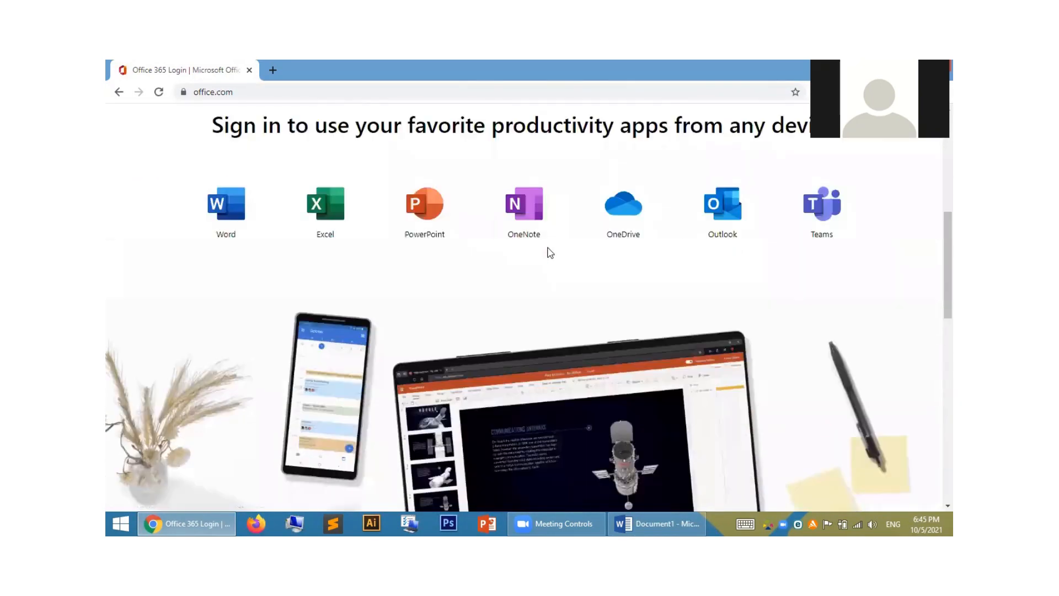
{"action": "scroll", "coordinate": [547, 248], "scroll_direction": "down", "scroll_amount": 4}
{"action": "scroll", "coordinate": [546, 251], "scroll_direction": "down", "scroll_amount": 10}
{"action": "scroll", "coordinate": [546, 250], "scroll_direction": "up", "scroll_amount": 12}
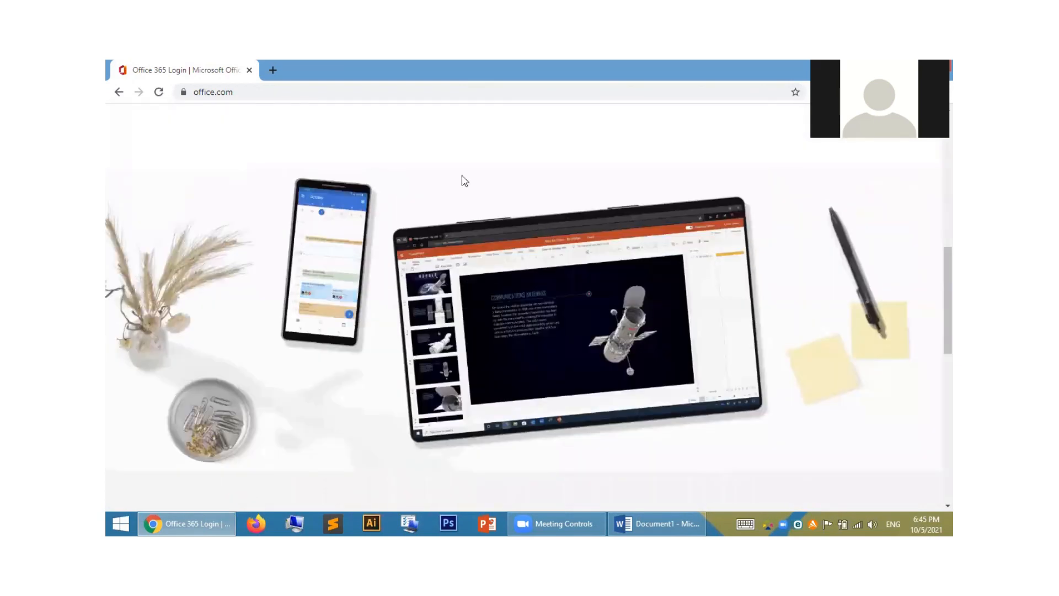
{"action": "scroll", "coordinate": [465, 181], "scroll_direction": "up", "scroll_amount": 10}
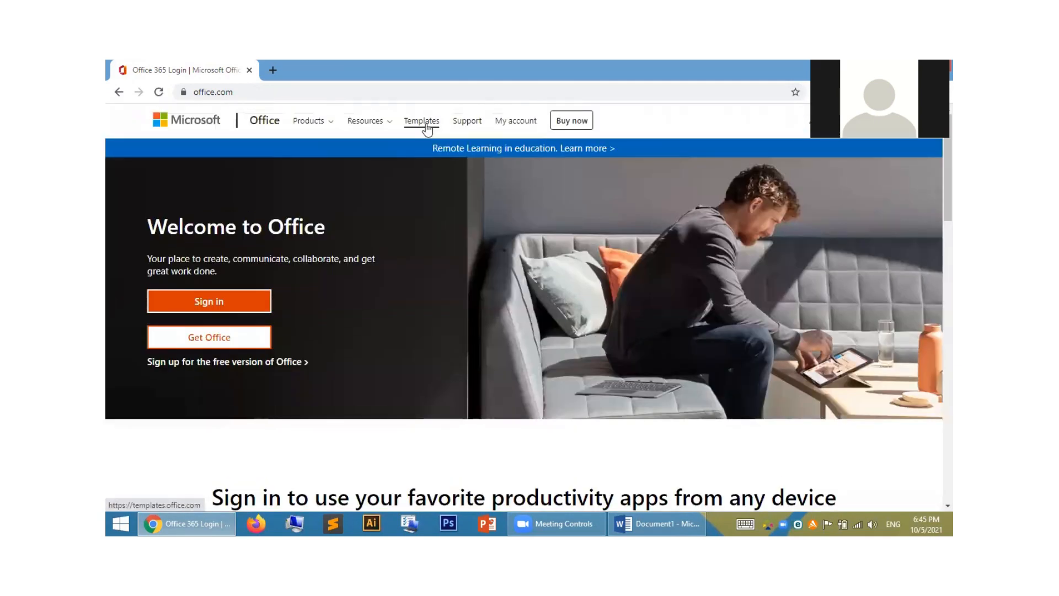
{"action": "left_click", "coordinate": [426, 125]}
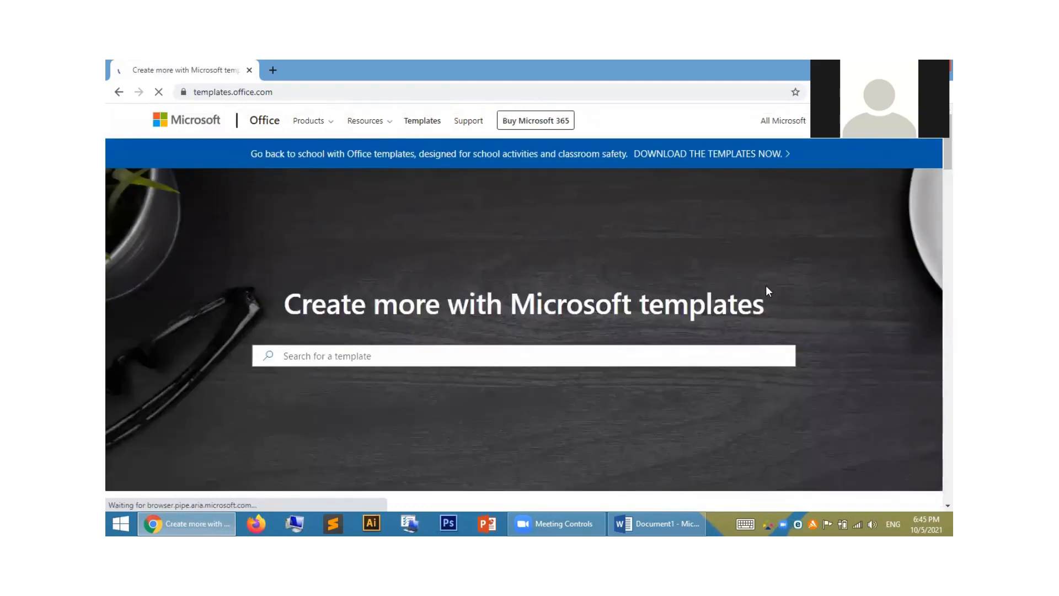
Look through the template categories and special events, and open the featured Word collection.
{"action": "scroll", "coordinate": [764, 292], "scroll_direction": "down", "scroll_amount": 8}
{"action": "scroll", "coordinate": [764, 292], "scroll_direction": "down", "scroll_amount": 1}
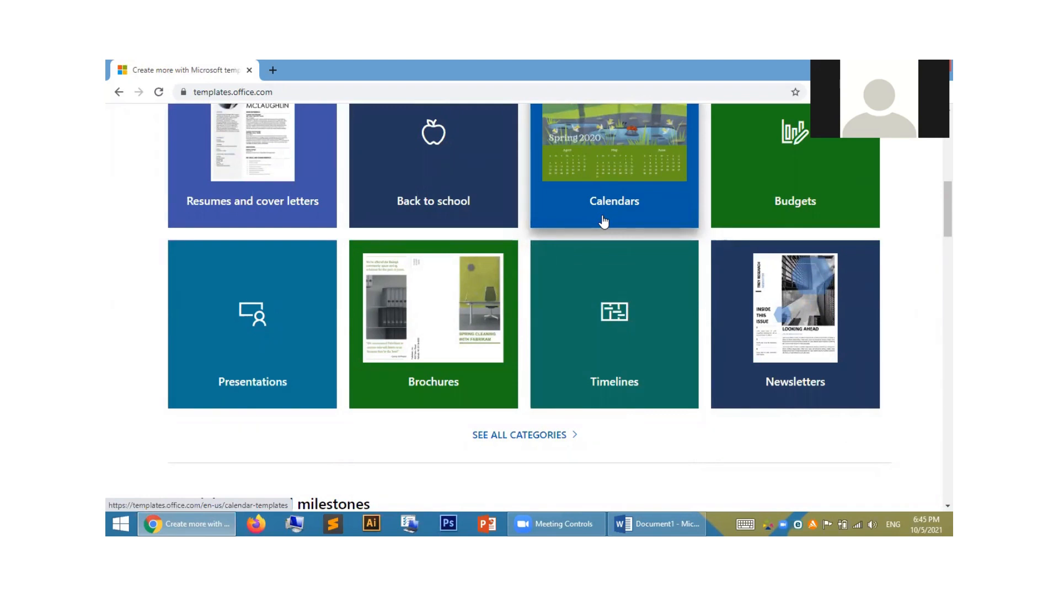
{"action": "scroll", "coordinate": [603, 222], "scroll_direction": "down", "scroll_amount": 5}
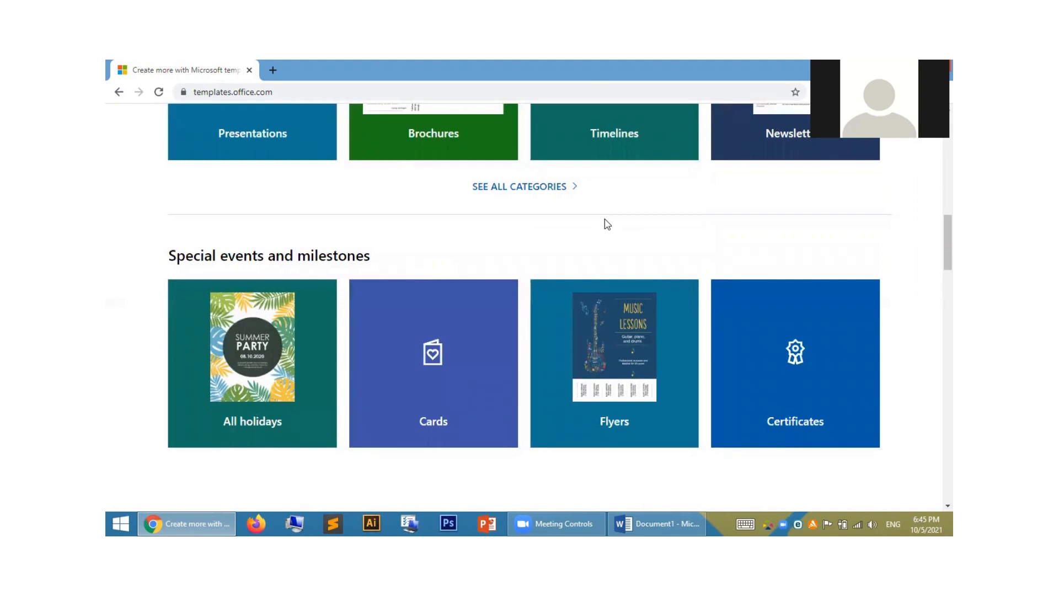
{"action": "scroll", "coordinate": [607, 224], "scroll_direction": "down", "scroll_amount": 7}
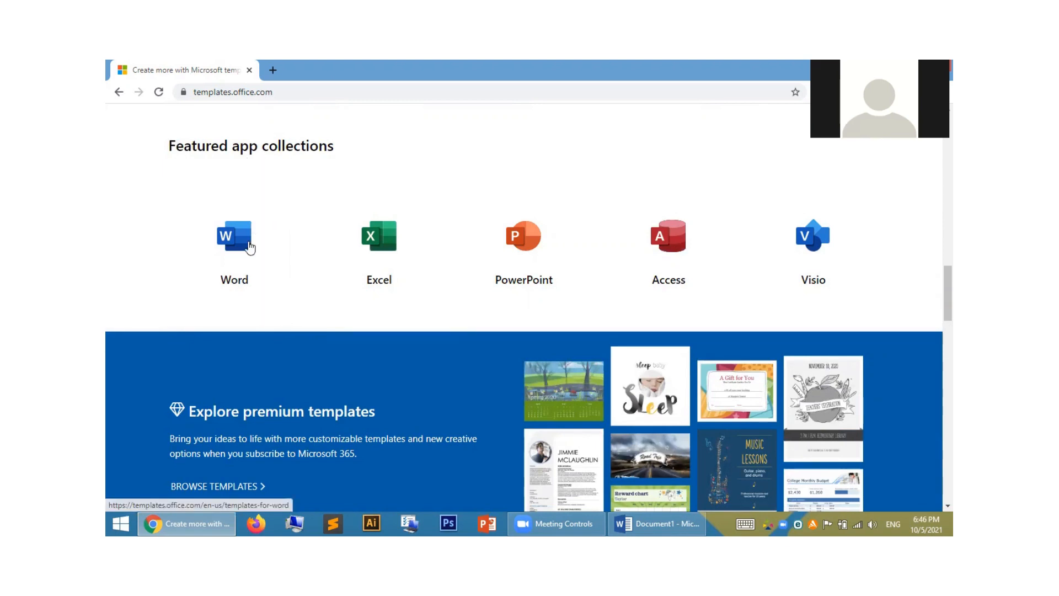
{"action": "left_click", "coordinate": [264, 291]}
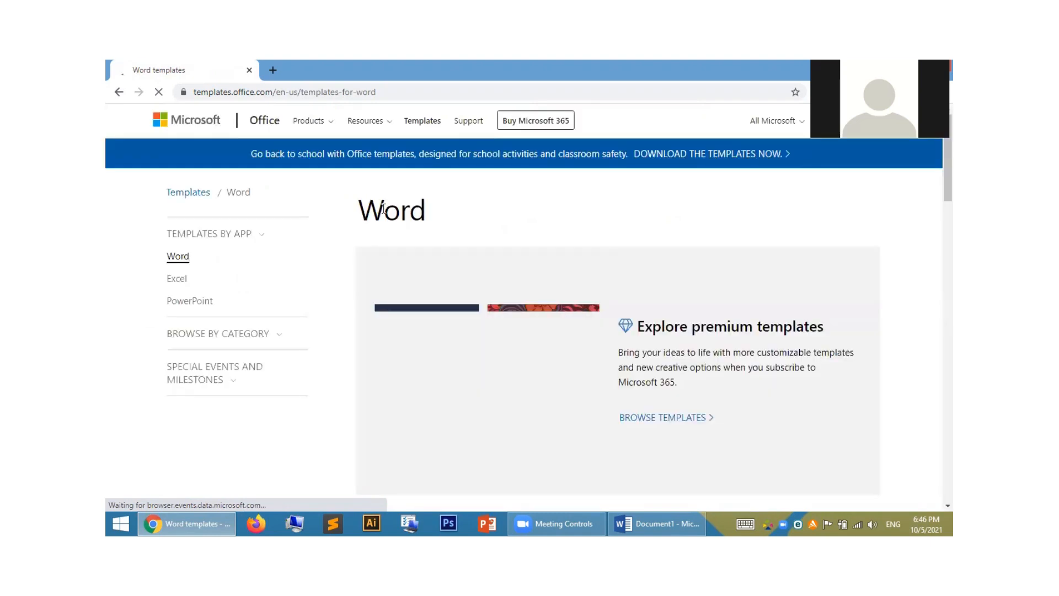
Browse the Word templates and open the page of the Student Resume (Modern design) template.
{"action": "scroll", "coordinate": [656, 332], "scroll_direction": "down", "scroll_amount": 7}
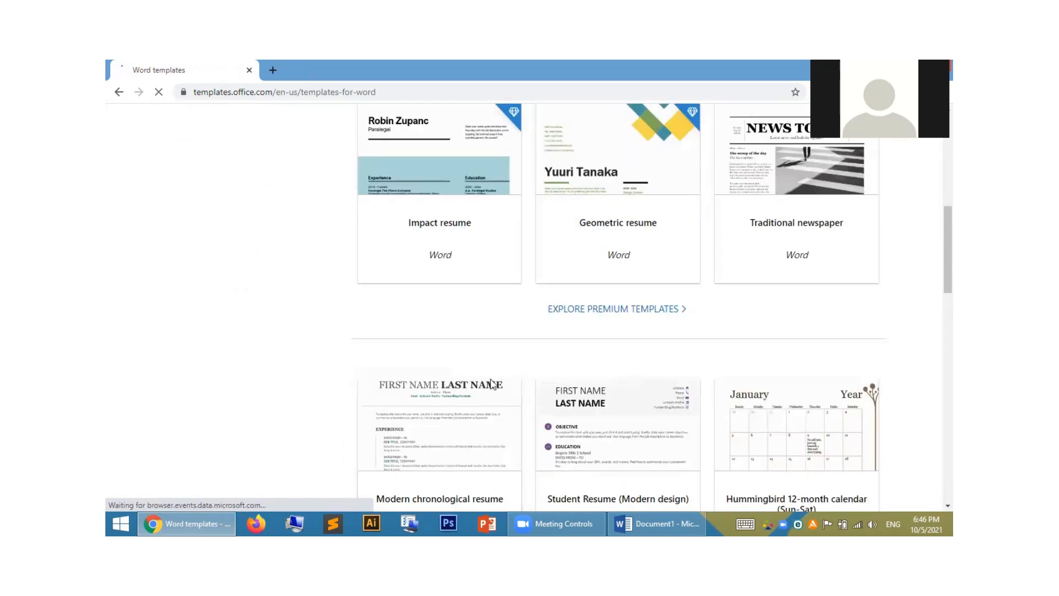
{"action": "scroll", "coordinate": [504, 365], "scroll_direction": "up", "scroll_amount": 1}
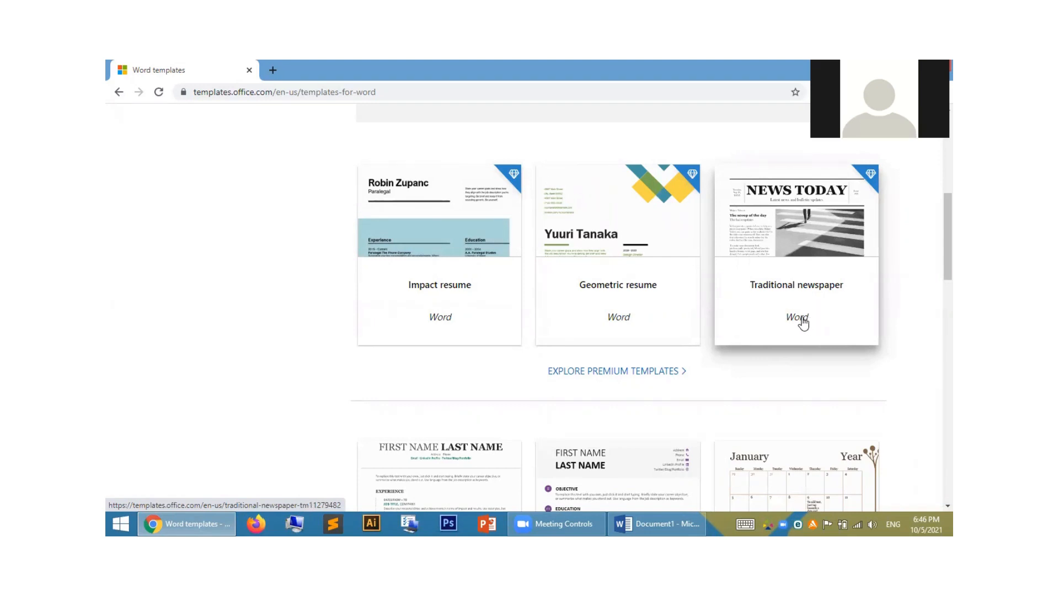
{"action": "scroll", "coordinate": [803, 323], "scroll_direction": "down", "scroll_amount": 5}
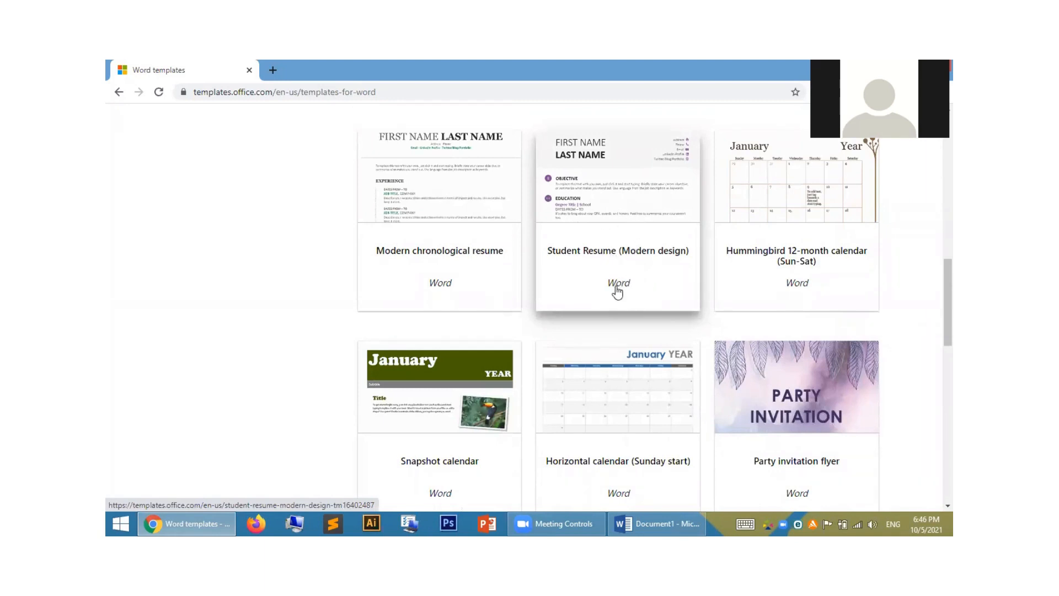
{"action": "left_click", "coordinate": [628, 189]}
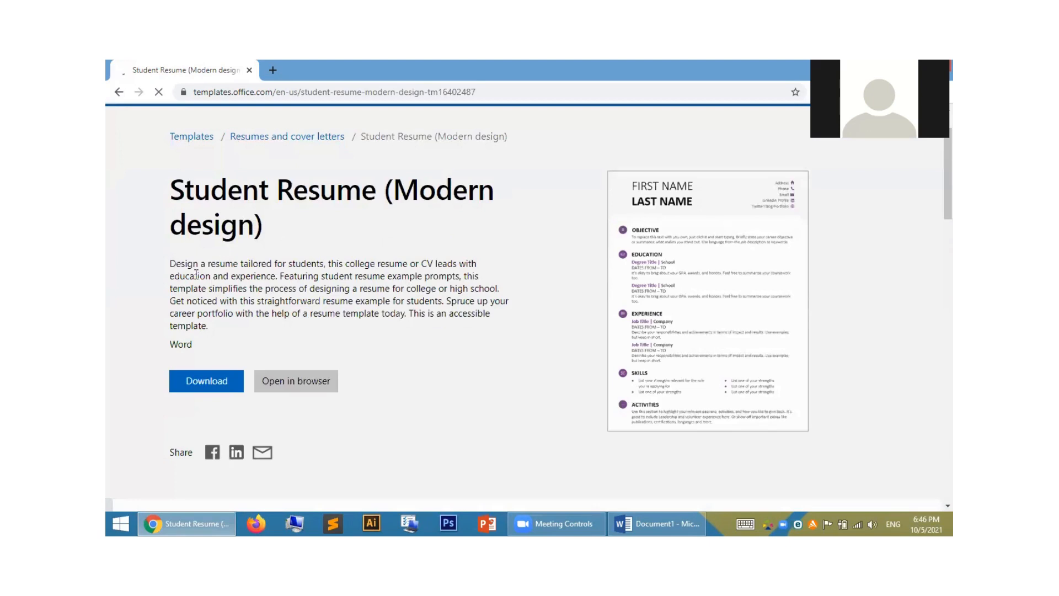
Read the template's description, try opening the Student Resume in the browser, and close the sign-in page.
{"action": "left_click_drag", "start_coordinate": [176, 264], "coordinate": [364, 351]}
{"action": "left_click", "coordinate": [345, 375]}
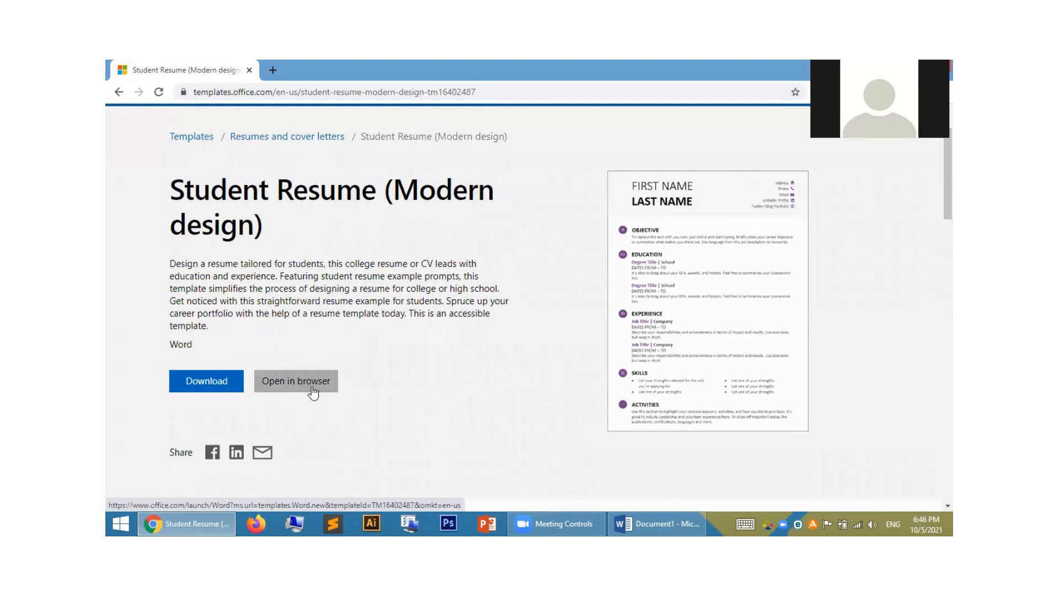
{"action": "left_click", "coordinate": [313, 392]}
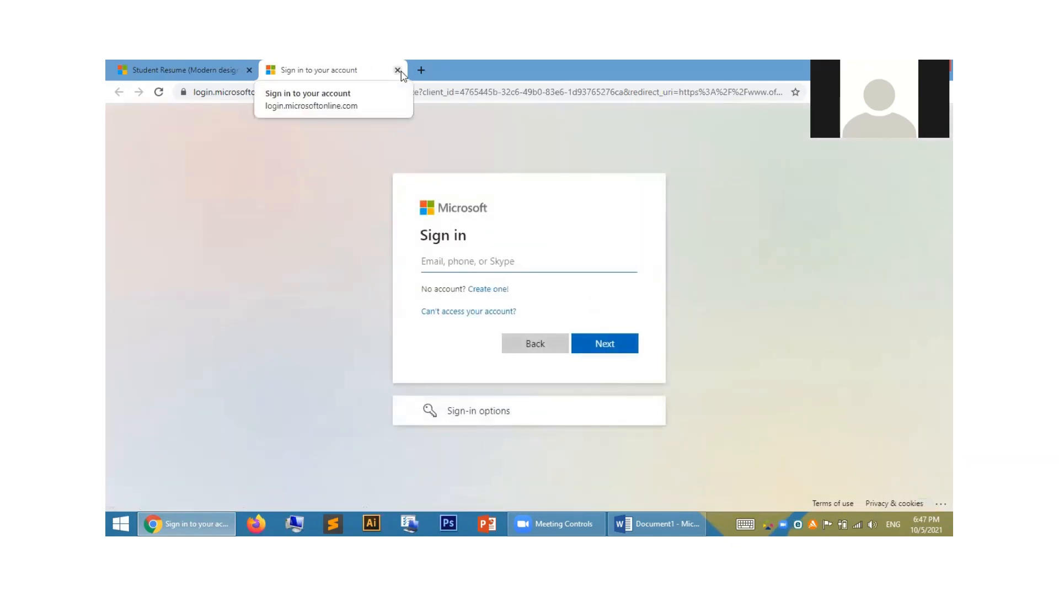
{"action": "left_click", "coordinate": [399, 71]}
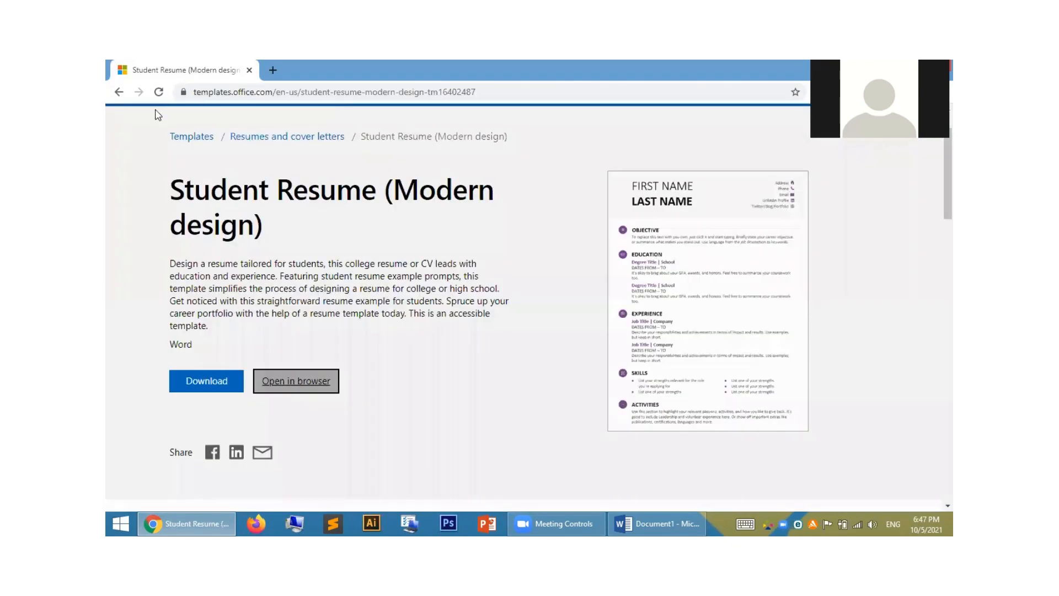
Download the Student Resume (Modern design) template and copy tf16402487_win32.dotx from the Downloads folder.
{"action": "left_click", "coordinate": [216, 383]}
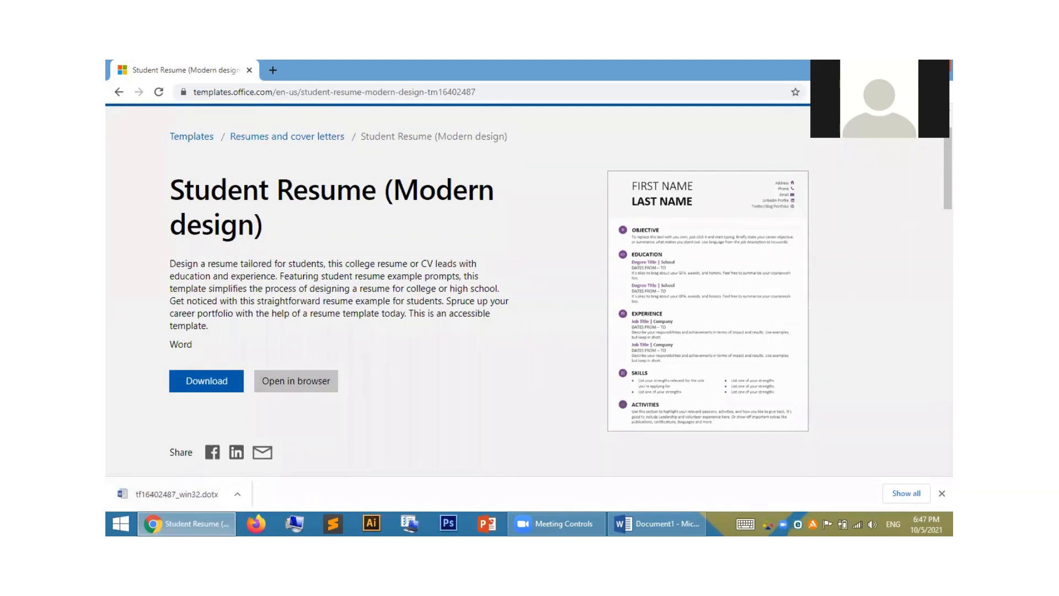
{"action": "left_click", "coordinate": [238, 493]}
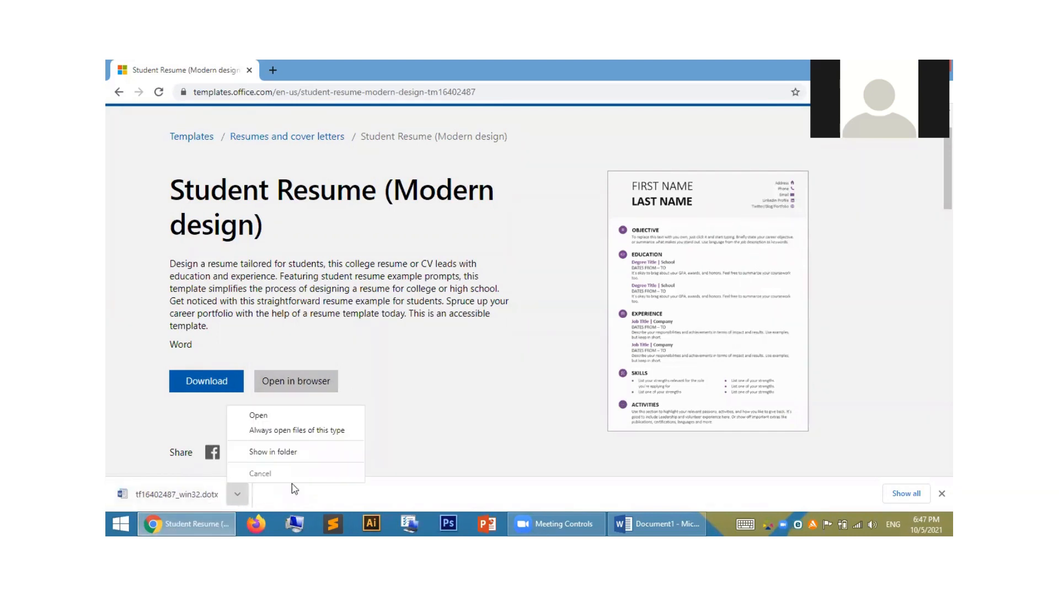
{"action": "left_click", "coordinate": [254, 452]}
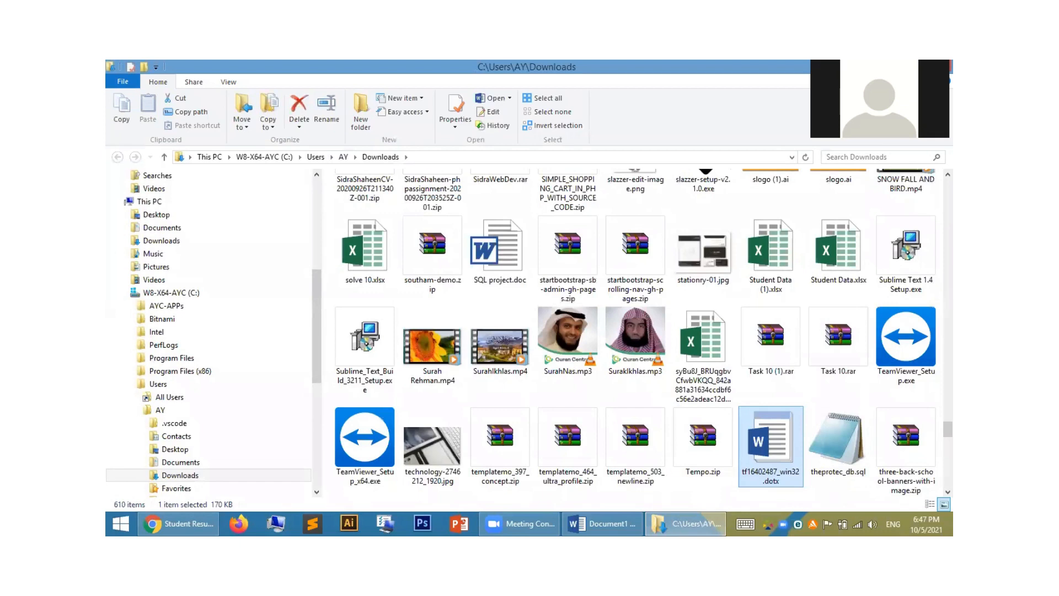
{"action": "right_click", "coordinate": [772, 426]}
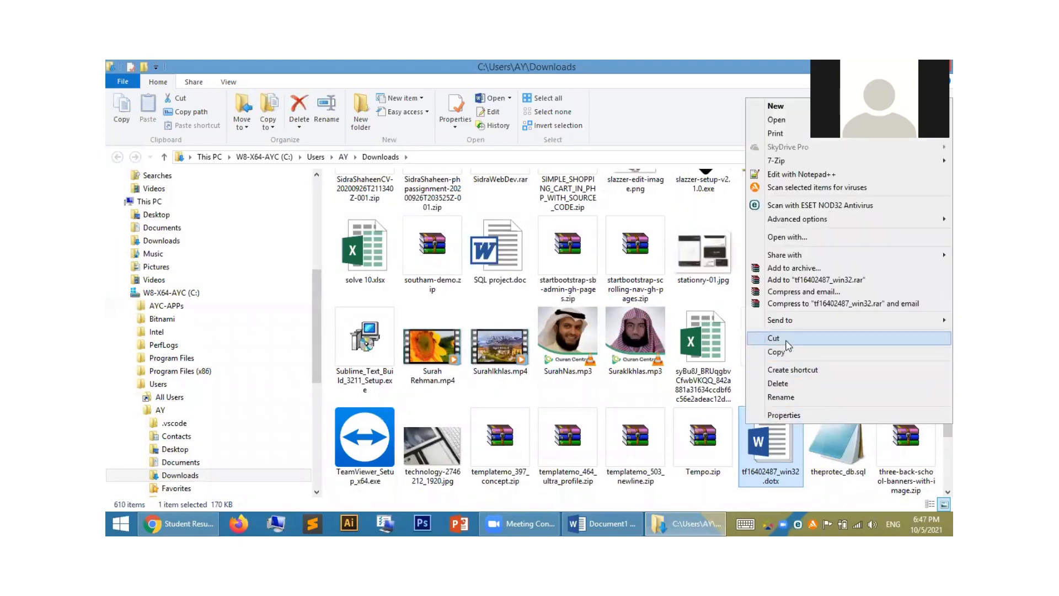
{"action": "left_click", "coordinate": [786, 351]}
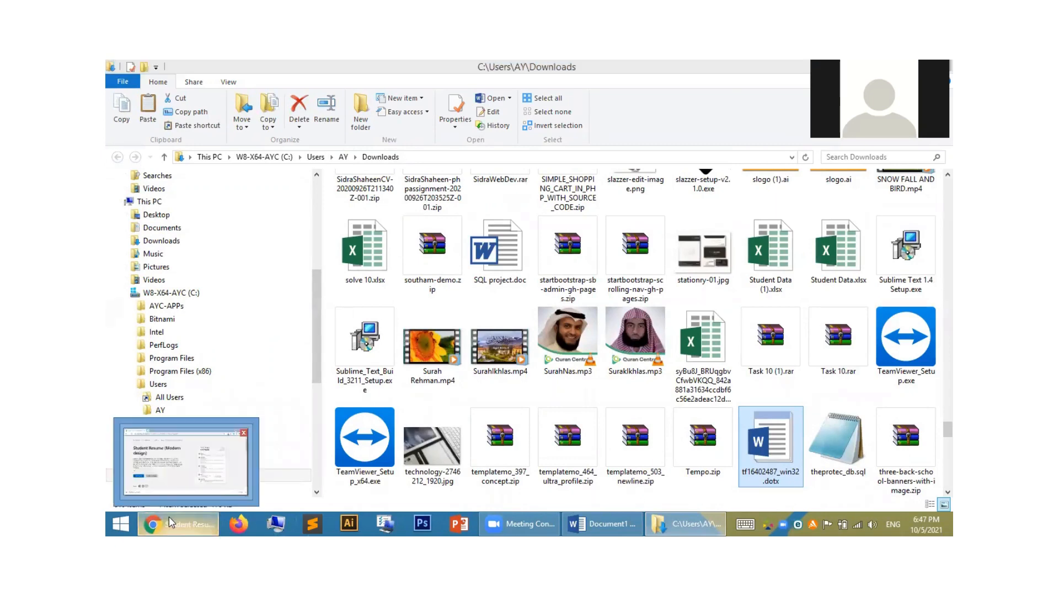
Return to Chrome, open tf16402487_win32.dotx from the browser's download list, and review the resume down to its Activities section.
{"action": "left_click", "coordinate": [201, 522]}
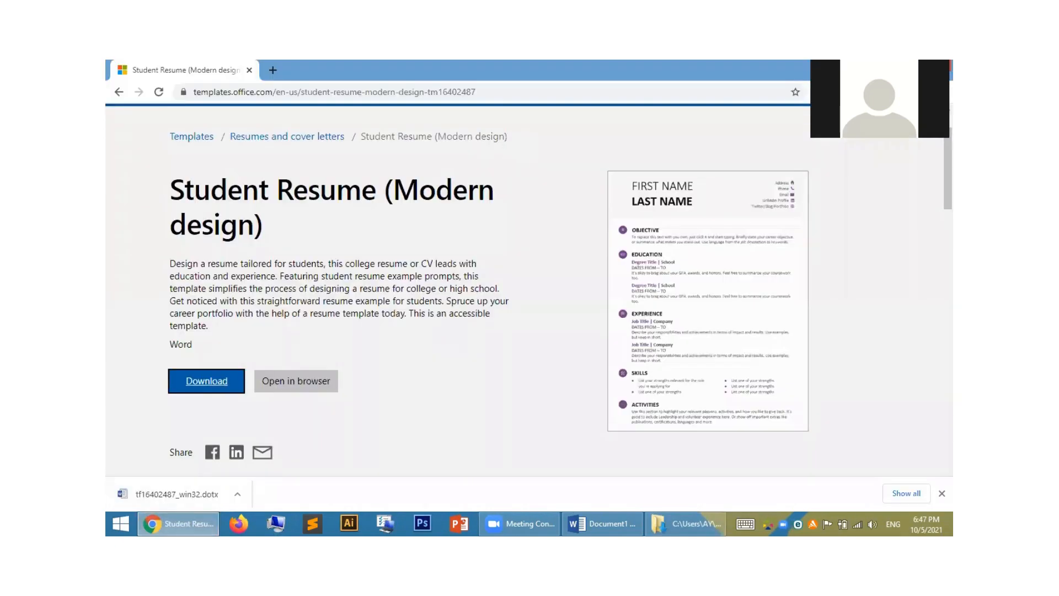
{"action": "left_click", "coordinate": [943, 91]}
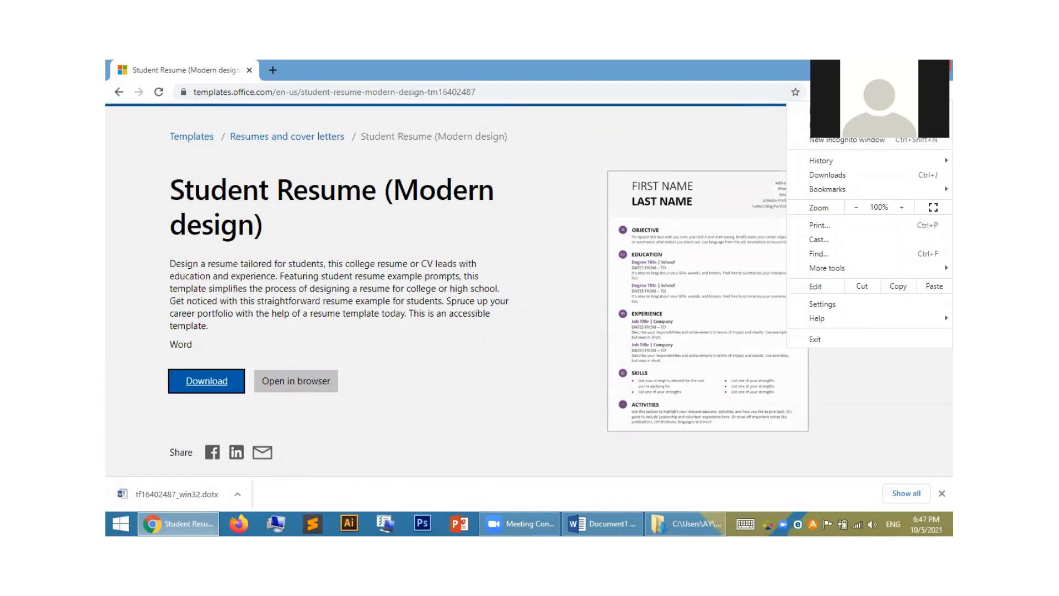
{"action": "left_click", "coordinate": [873, 175]}
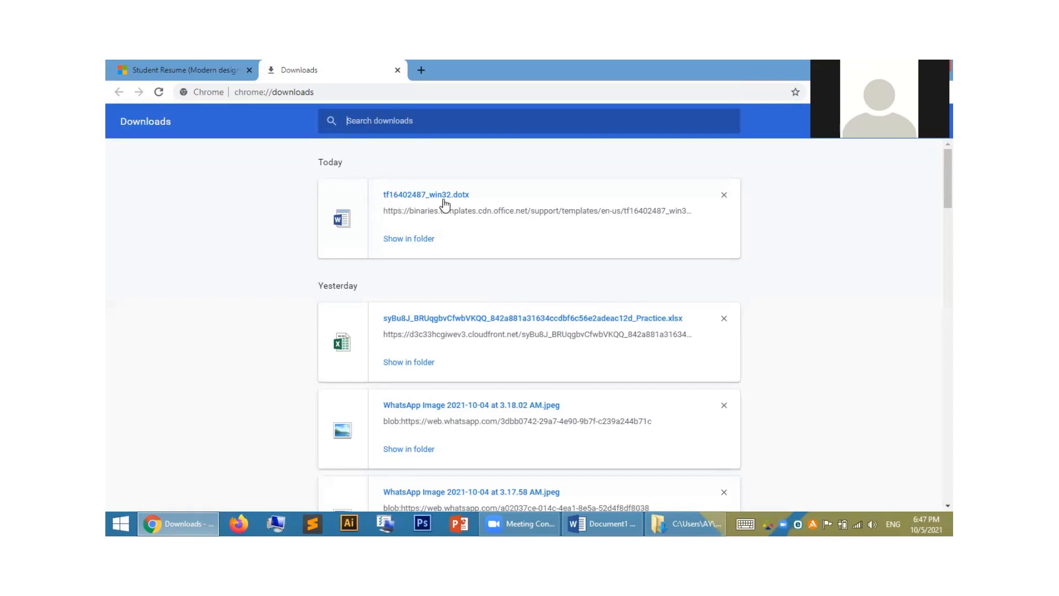
{"action": "left_click", "coordinate": [407, 197]}
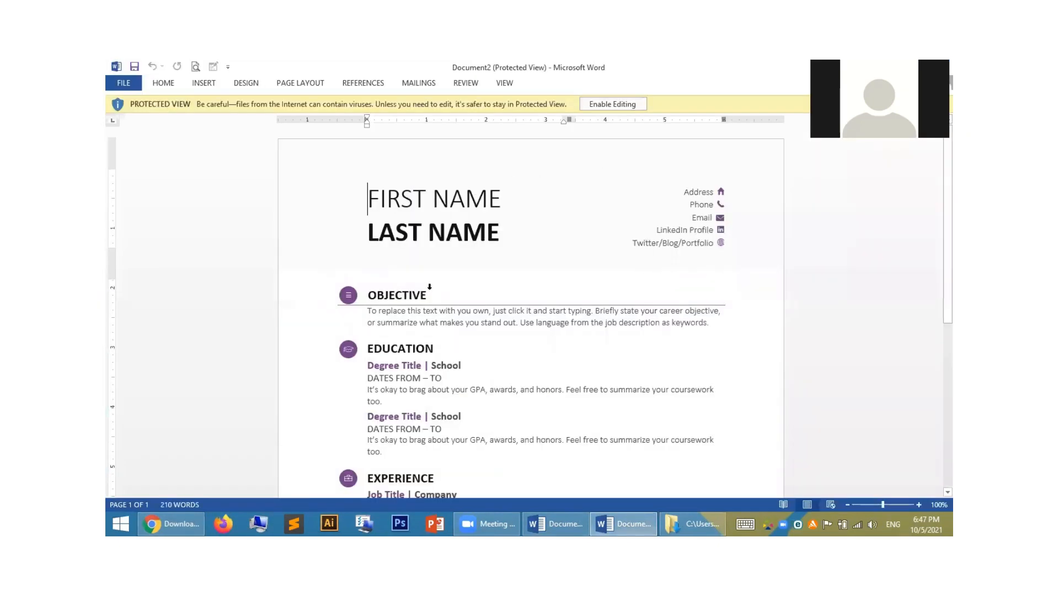
{"action": "scroll", "coordinate": [568, 276], "scroll_direction": "down", "scroll_amount": 9}
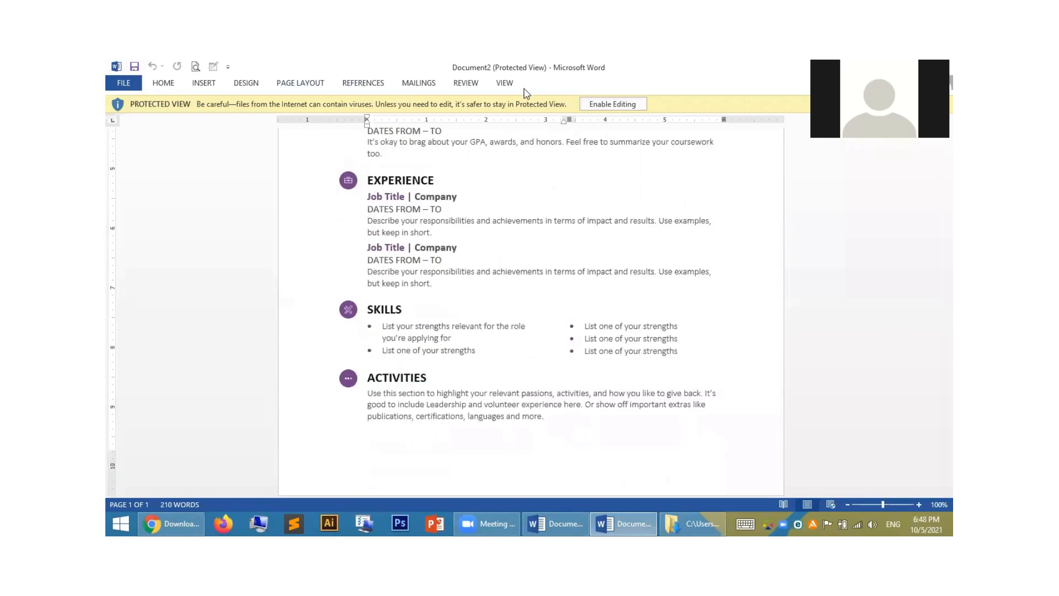
{"action": "scroll", "coordinate": [678, 272], "scroll_direction": "down", "scroll_amount": 1}
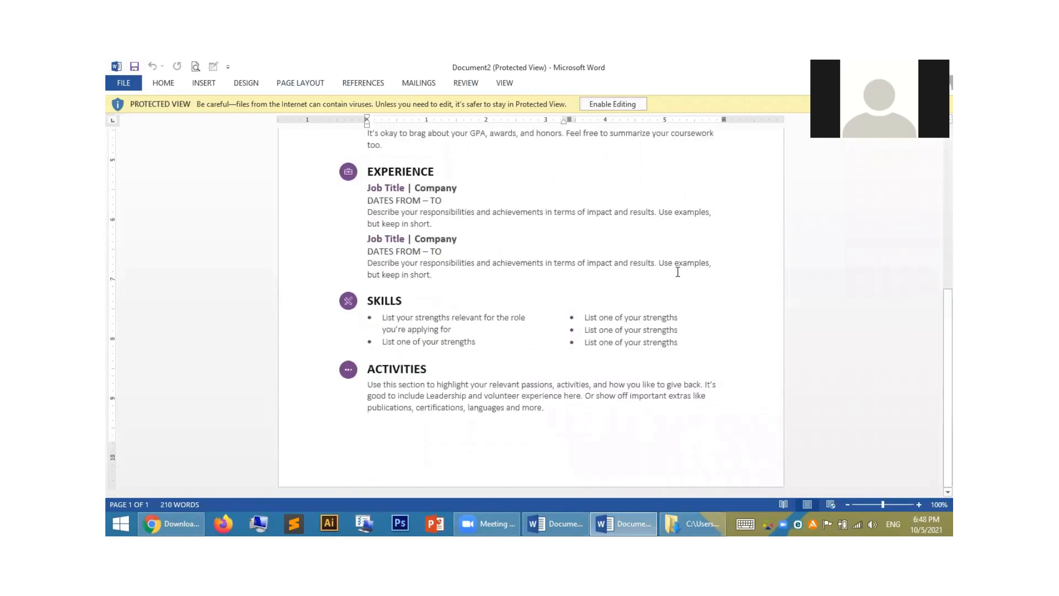
Enable editing for the Student Resume document and review it from the name header to the Activities section.
{"action": "scroll", "coordinate": [680, 293], "scroll_direction": "up", "scroll_amount": 10}
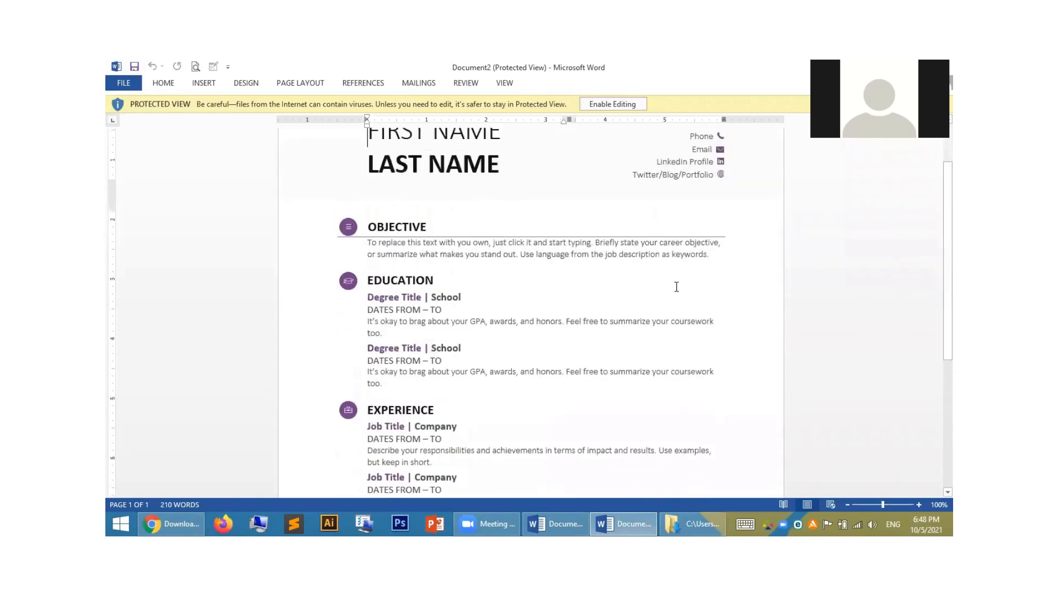
{"action": "left_click", "coordinate": [599, 108]}
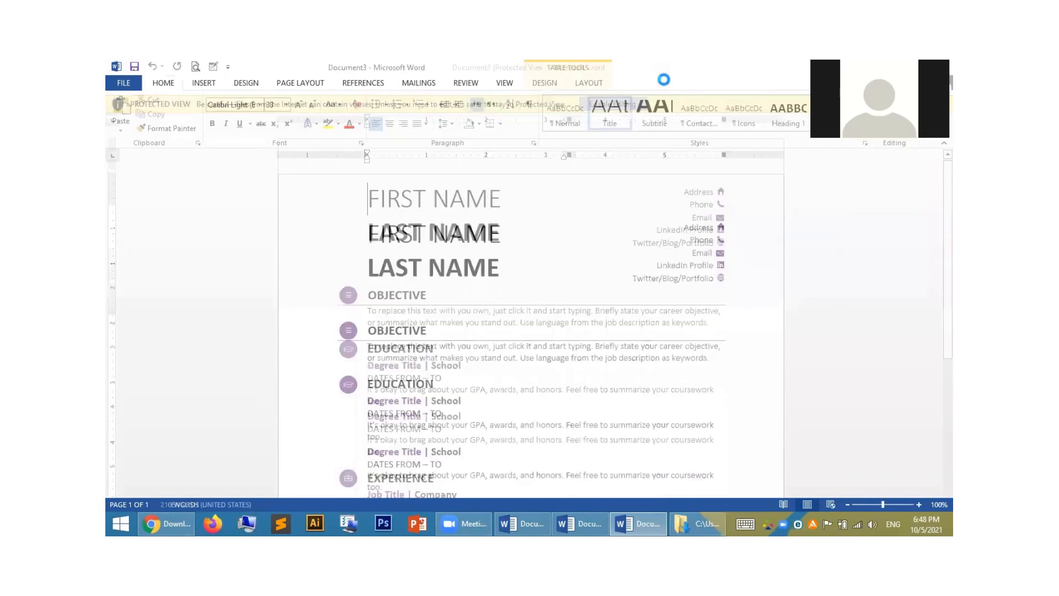
{"action": "scroll", "coordinate": [529, 380], "scroll_direction": "down", "scroll_amount": 4}
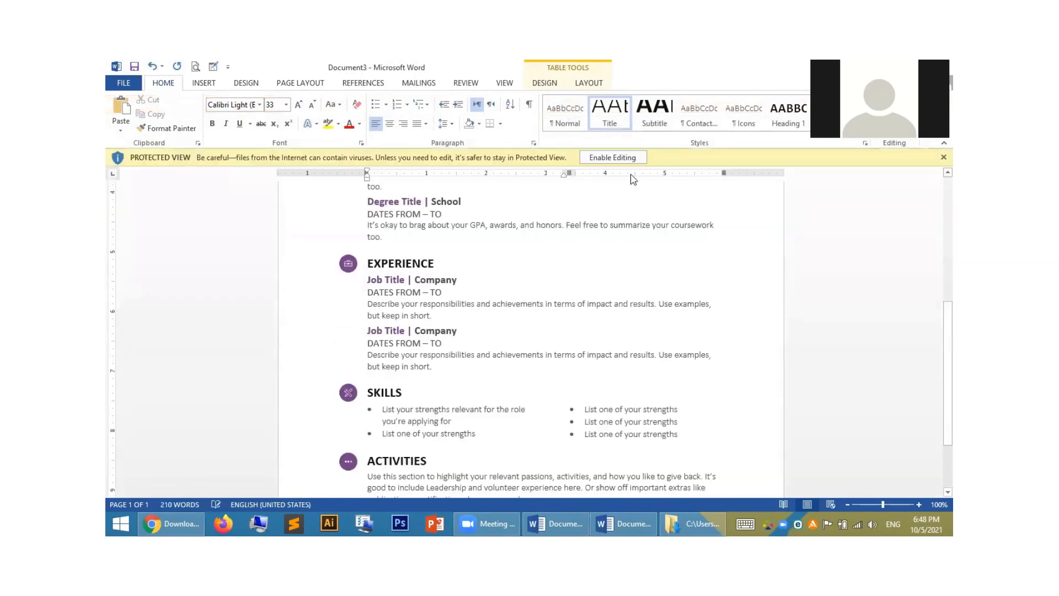
{"action": "scroll", "coordinate": [862, 234], "scroll_direction": "down", "scroll_amount": 1}
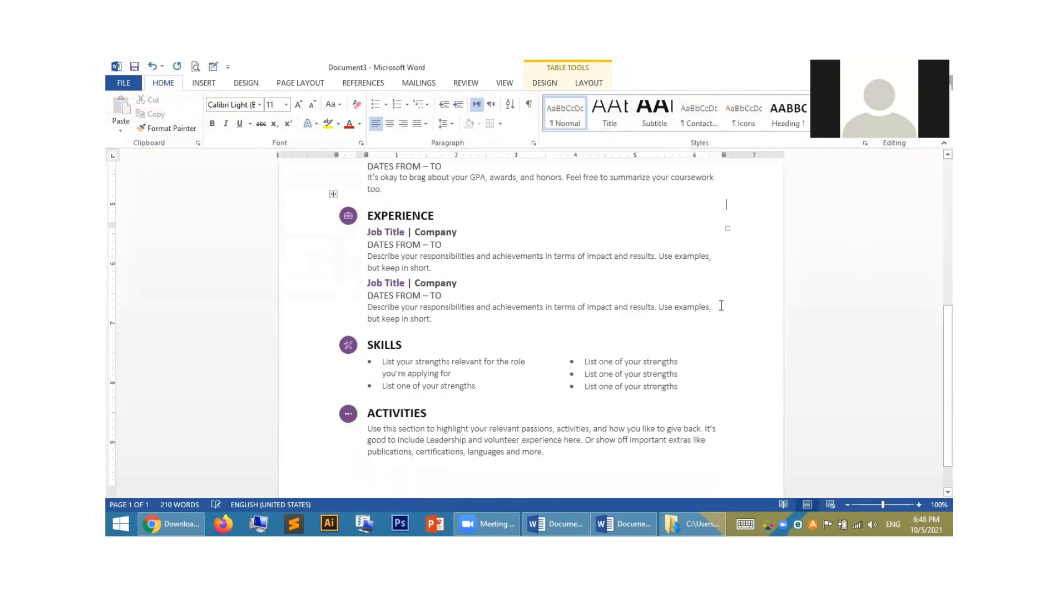
{"action": "scroll", "coordinate": [721, 305], "scroll_direction": "up", "scroll_amount": 7}
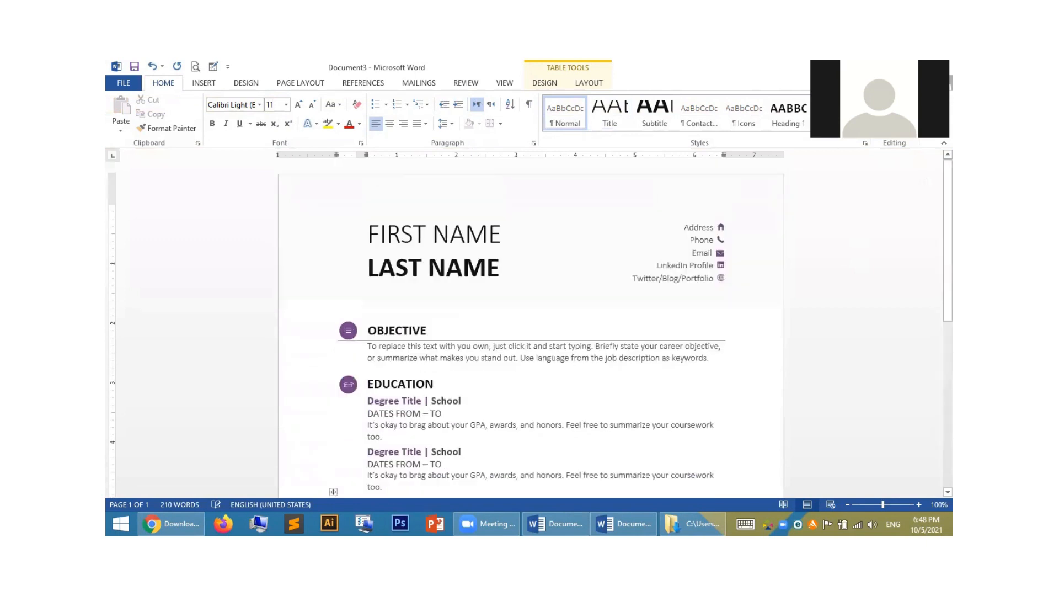
{"action": "scroll", "coordinate": [363, 291], "scroll_direction": "down", "scroll_amount": 3}
{"action": "scroll", "coordinate": [363, 292], "scroll_direction": "up", "scroll_amount": 3}
Close the Student Resume document and the remaining Word document.
{"action": "key", "text": "alt+F4"}
{"action": "left_click", "coordinate": [525, 316]}
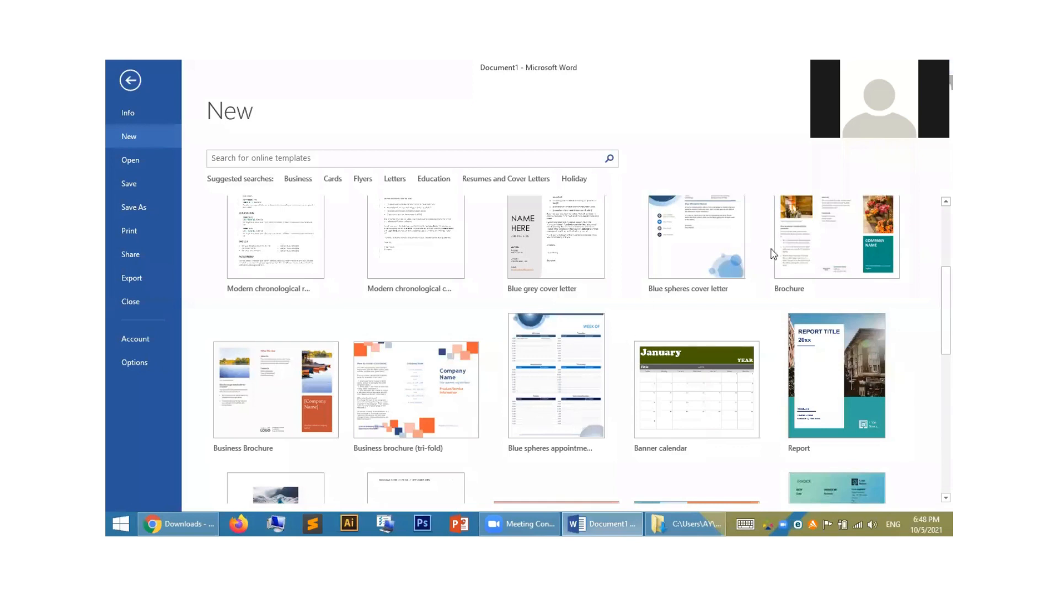
{"action": "key", "text": "alt+F4"}
{"action": "left_click", "coordinate": [537, 316]}
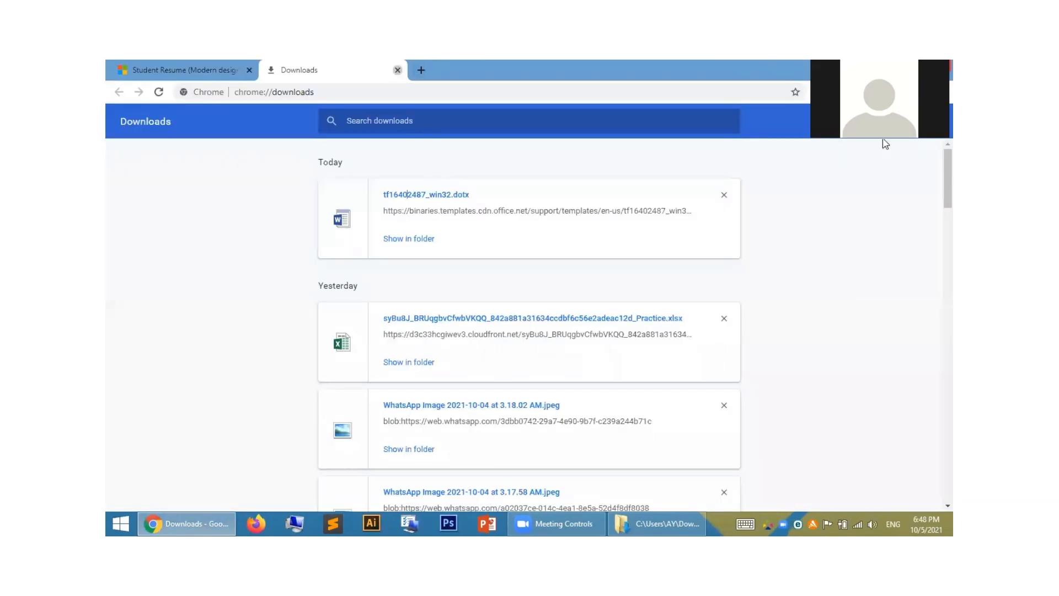
Clear the desktop by closing the browser's Downloads tab, minimising Chrome and closing the Downloads folder window.
{"action": "left_click", "coordinate": [398, 70]}
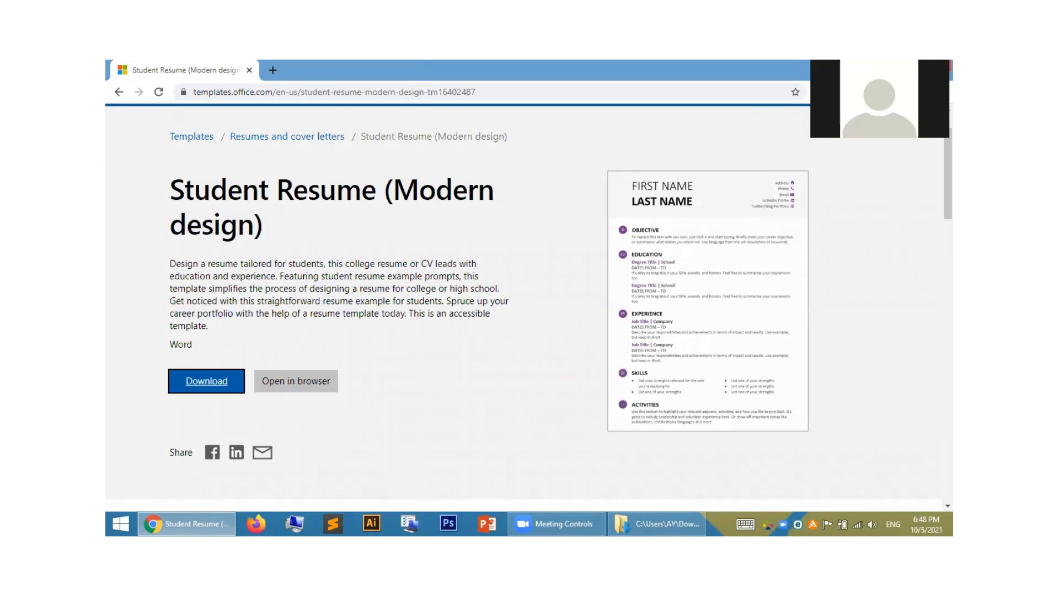
{"action": "left_click", "coordinate": [899, 65]}
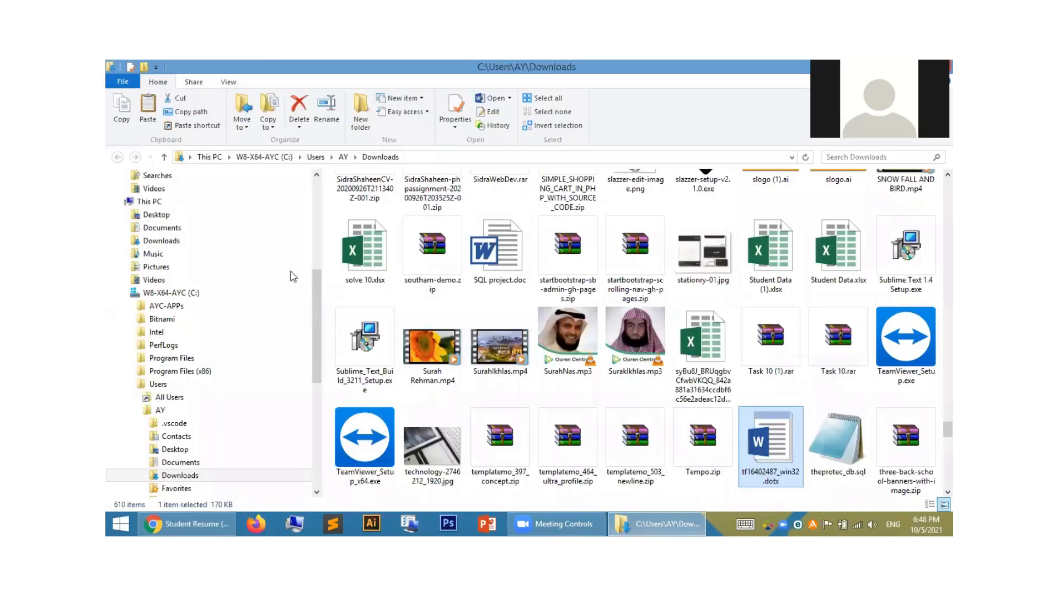
{"action": "key", "text": "alt+F4"}
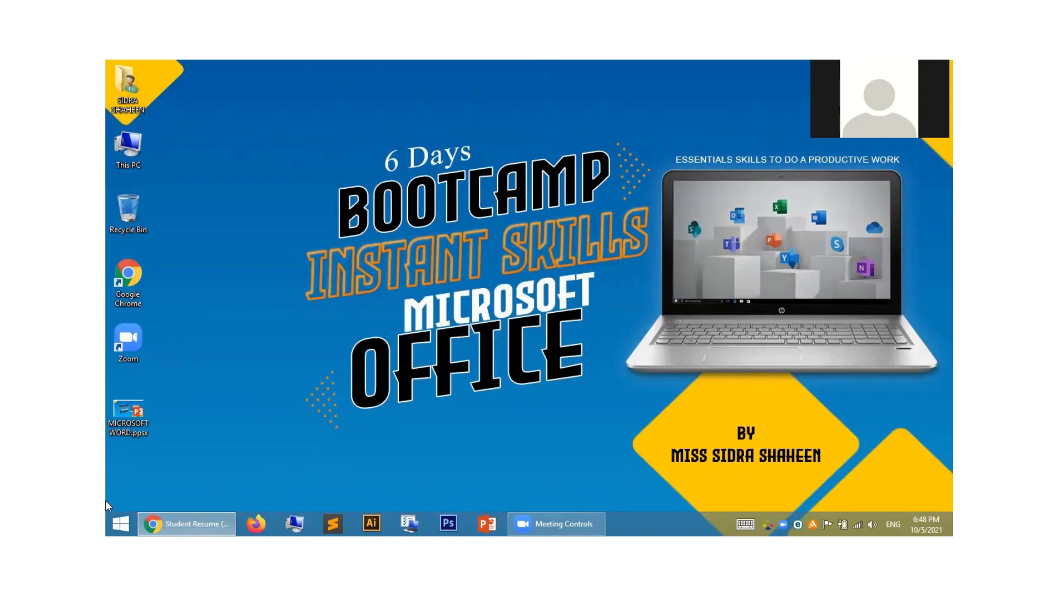
{"action": "left_click", "coordinate": [120, 523]}
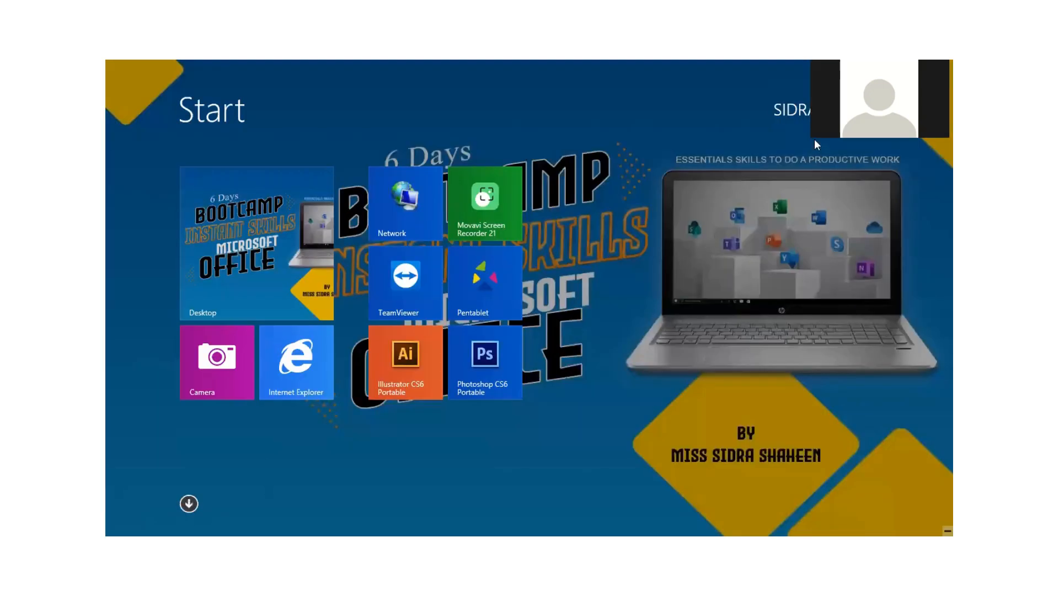
{"action": "left_click", "coordinate": [189, 504]}
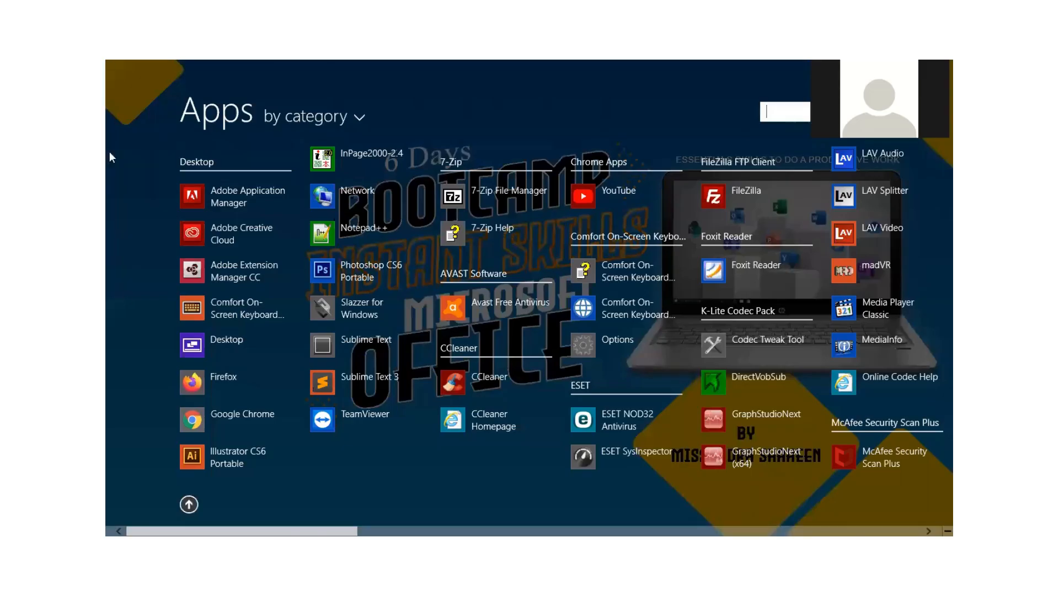
{"action": "left_click", "coordinate": [189, 503]}
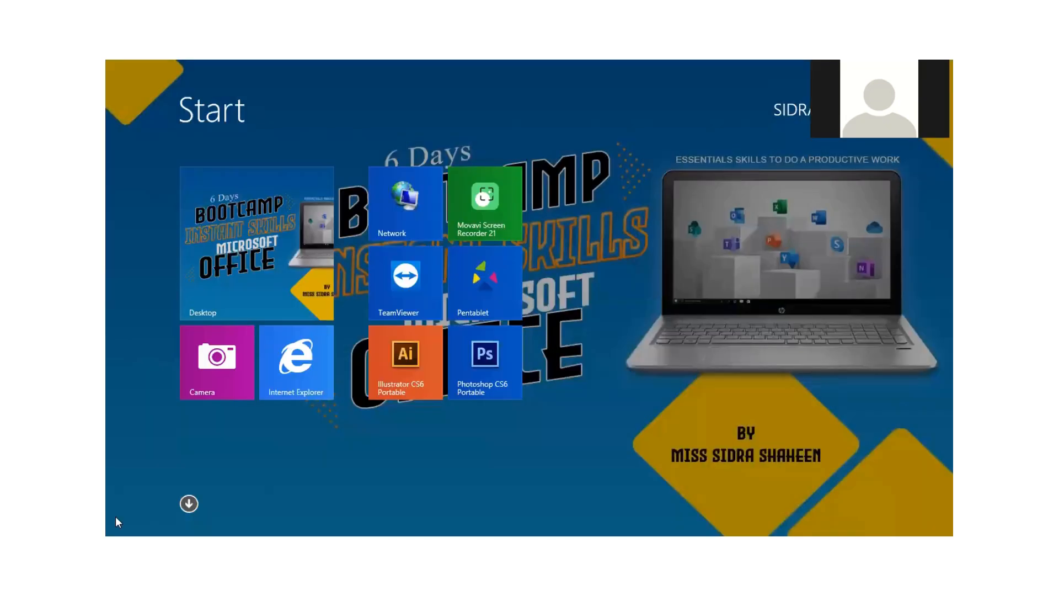
{"action": "left_click", "coordinate": [228, 239]}
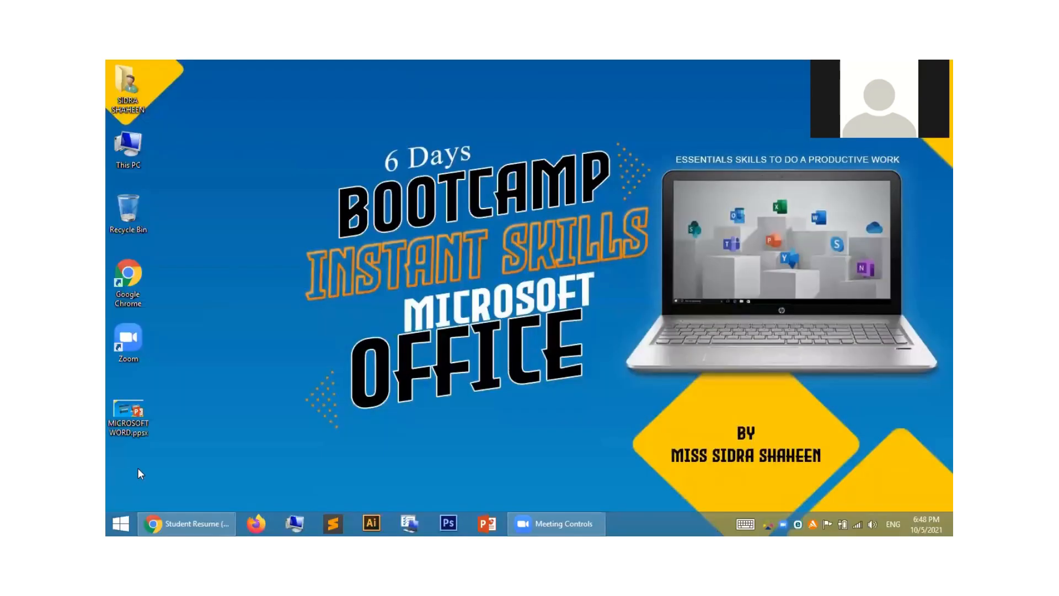
Launch PowerPoint with the Run command powerpnt and maximise its window.
{"action": "key", "text": "super+r"}
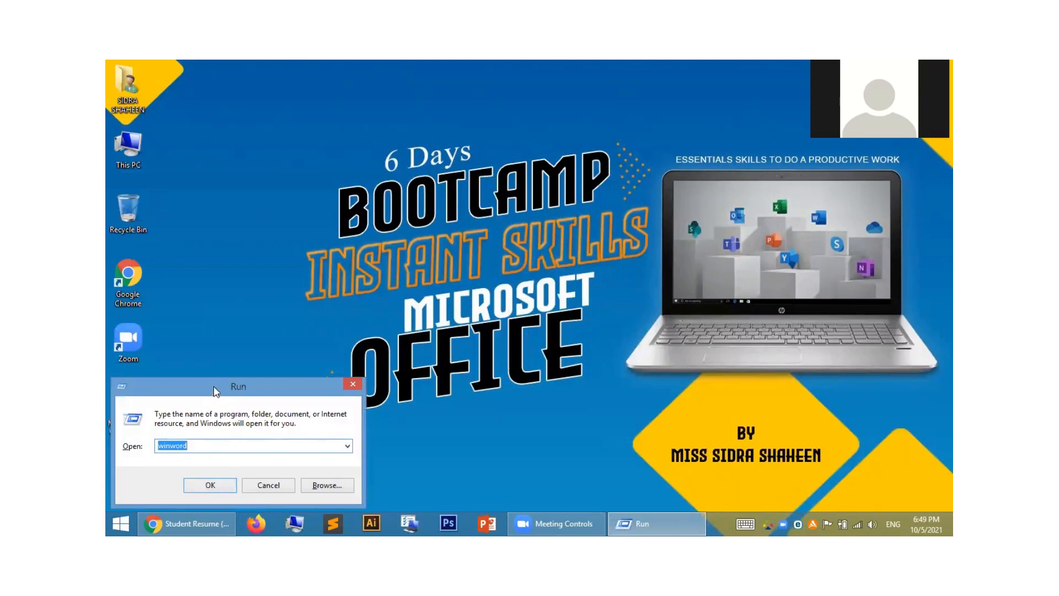
{"action": "left_click_drag", "start_coordinate": [215, 387], "coordinate": [236, 342]}
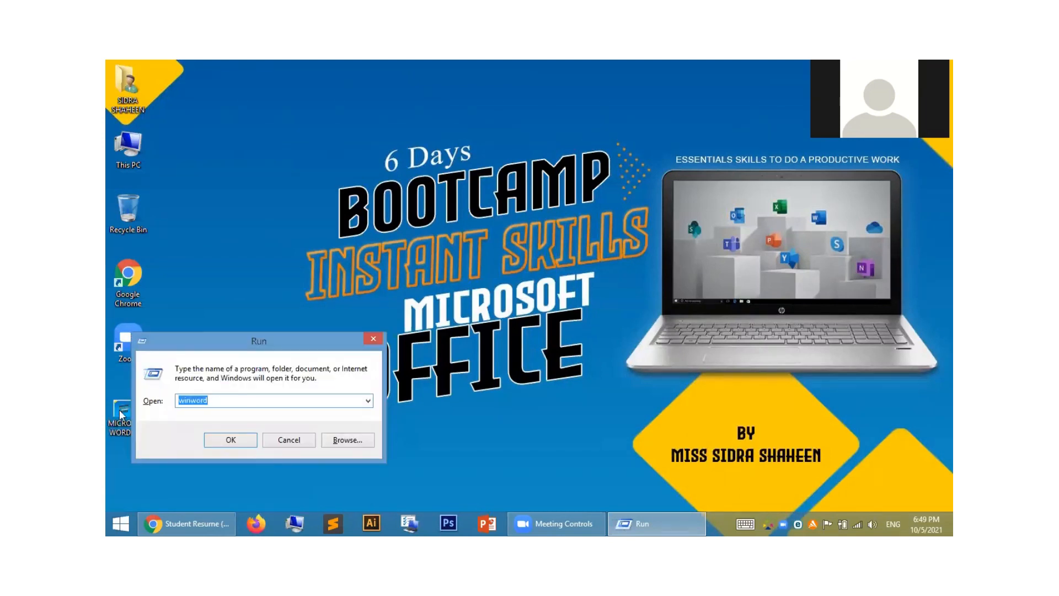
{"action": "type", "text": "powerp"}
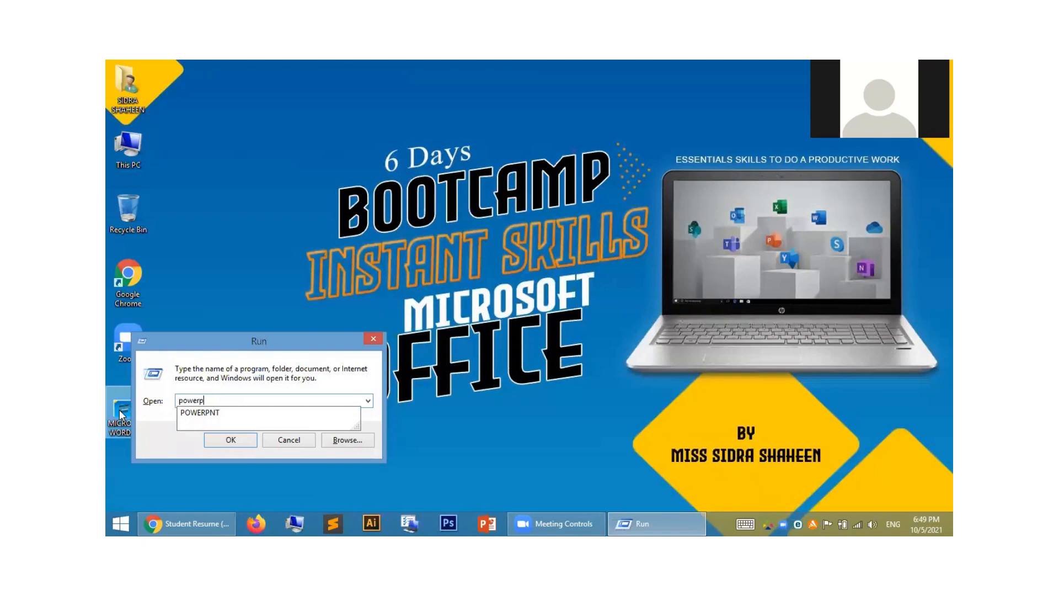
{"action": "type", "text": "nt"}
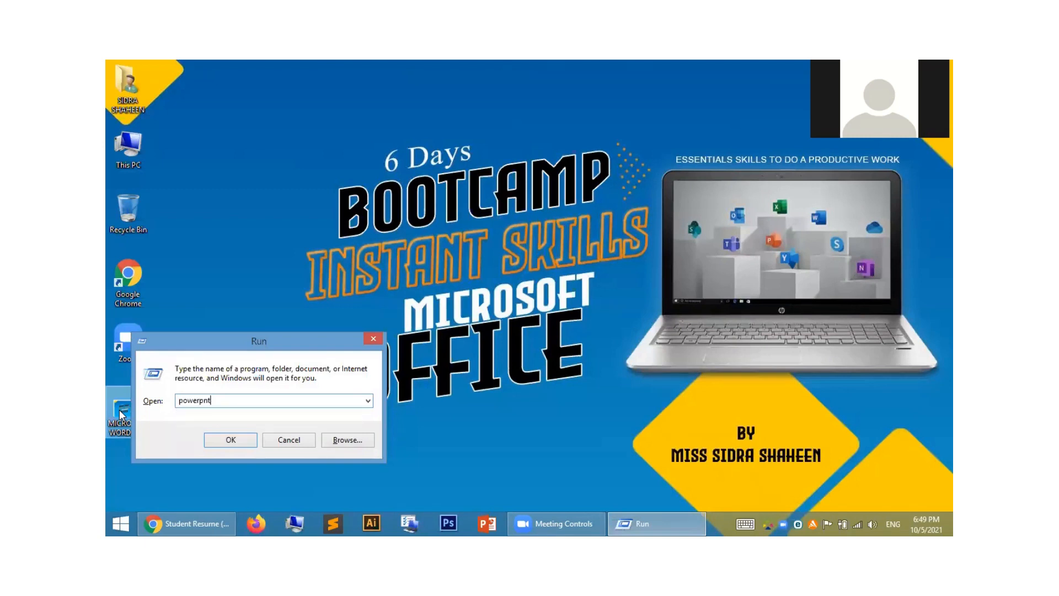
{"action": "key", "text": "Return"}
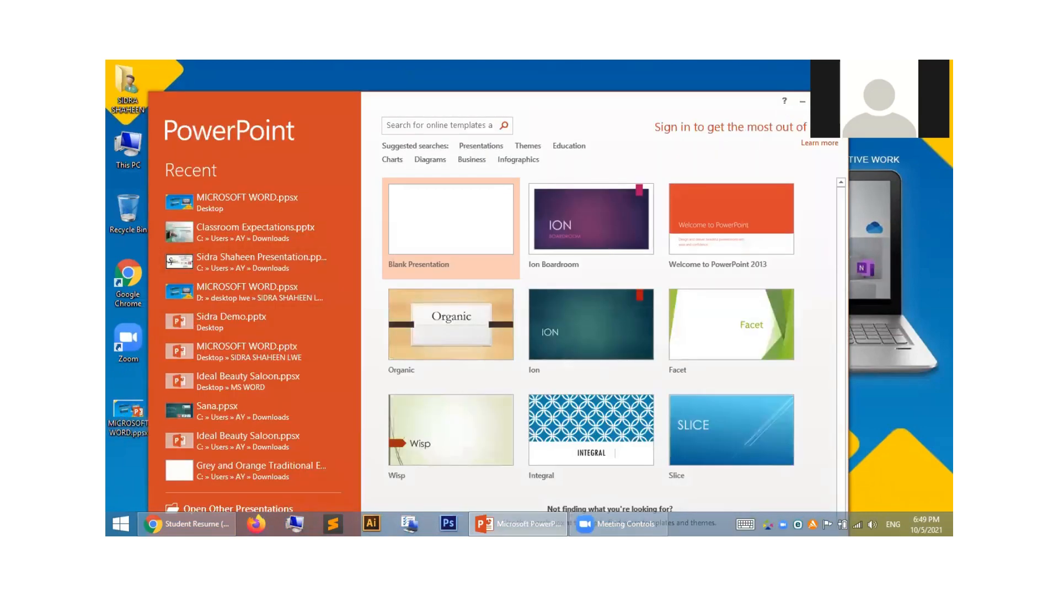
{"action": "left_click", "coordinate": [820, 101]}
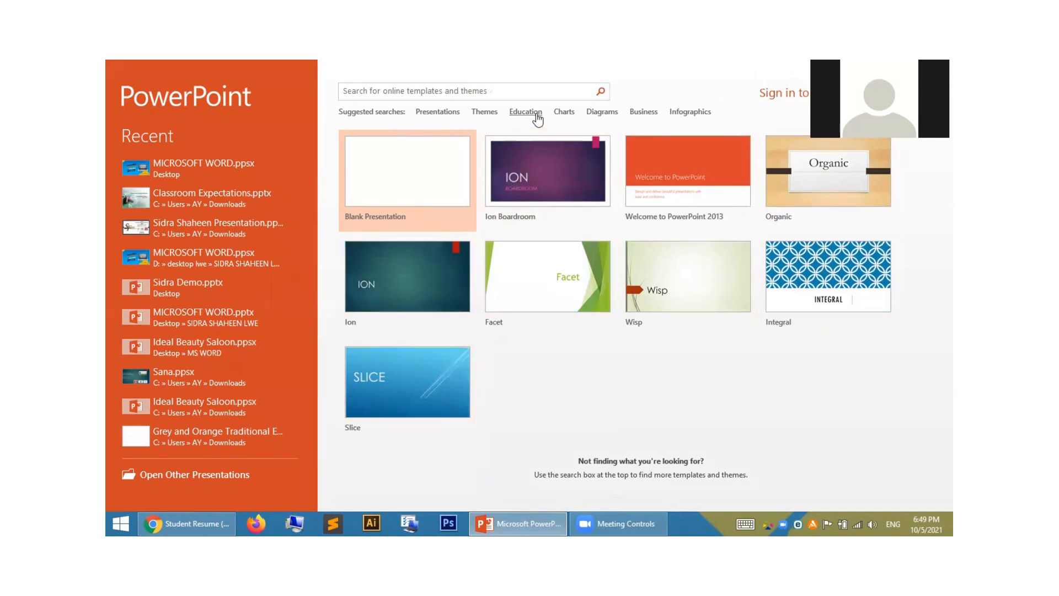
Browse the Education templates and create a presentation from Children playing education presentation design (cartoon illustration, widescreen).
{"action": "left_click", "coordinate": [536, 113]}
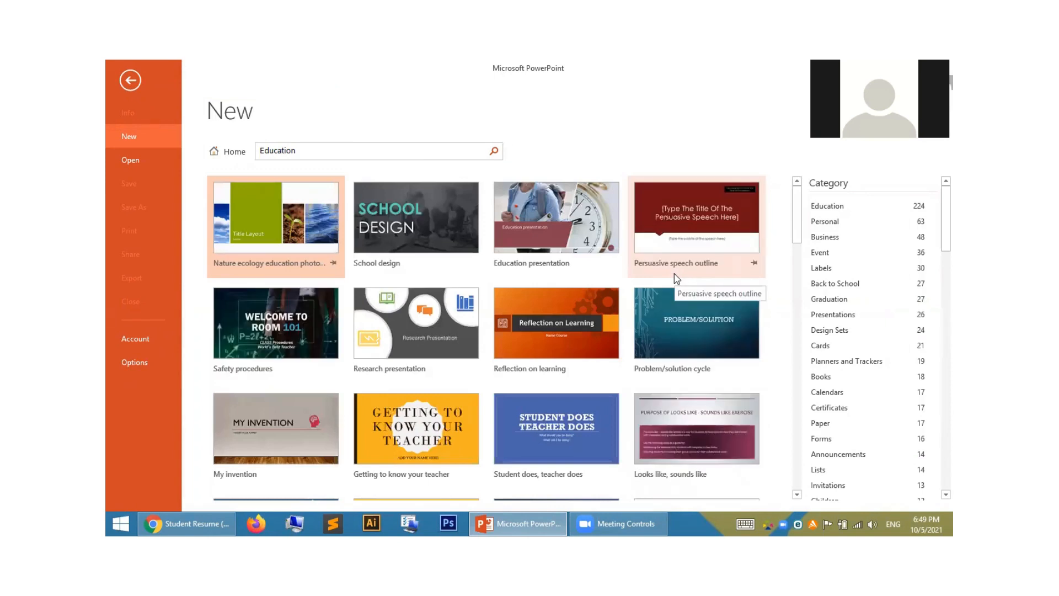
{"action": "scroll", "coordinate": [677, 278], "scroll_direction": "down", "scroll_amount": 3}
{"action": "scroll", "coordinate": [674, 276], "scroll_direction": "down", "scroll_amount": 5}
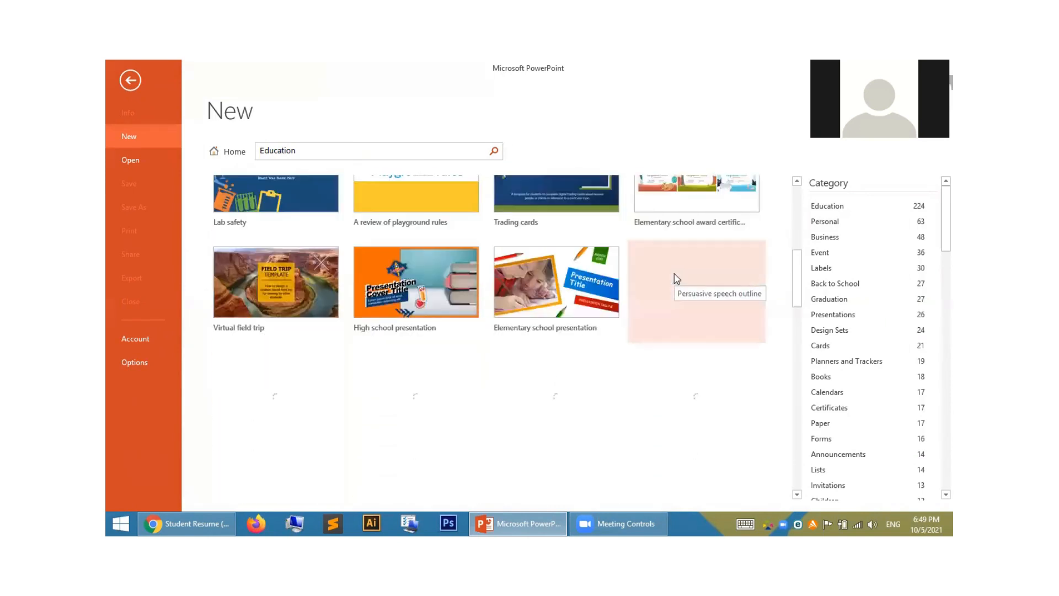
{"action": "scroll", "coordinate": [673, 273], "scroll_direction": "down", "scroll_amount": 1}
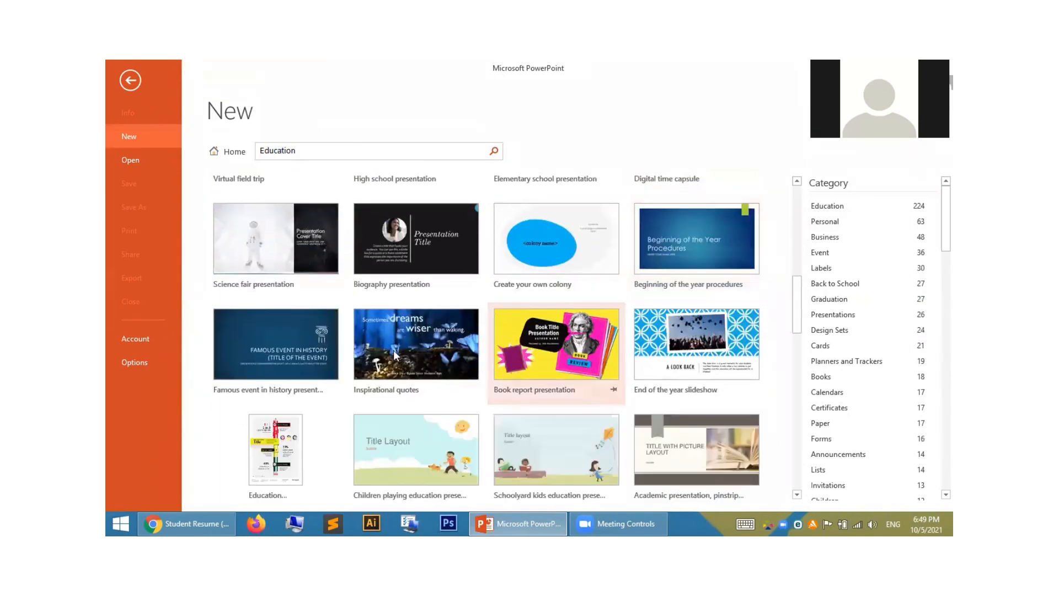
{"action": "scroll", "coordinate": [532, 334], "scroll_direction": "down", "scroll_amount": 2}
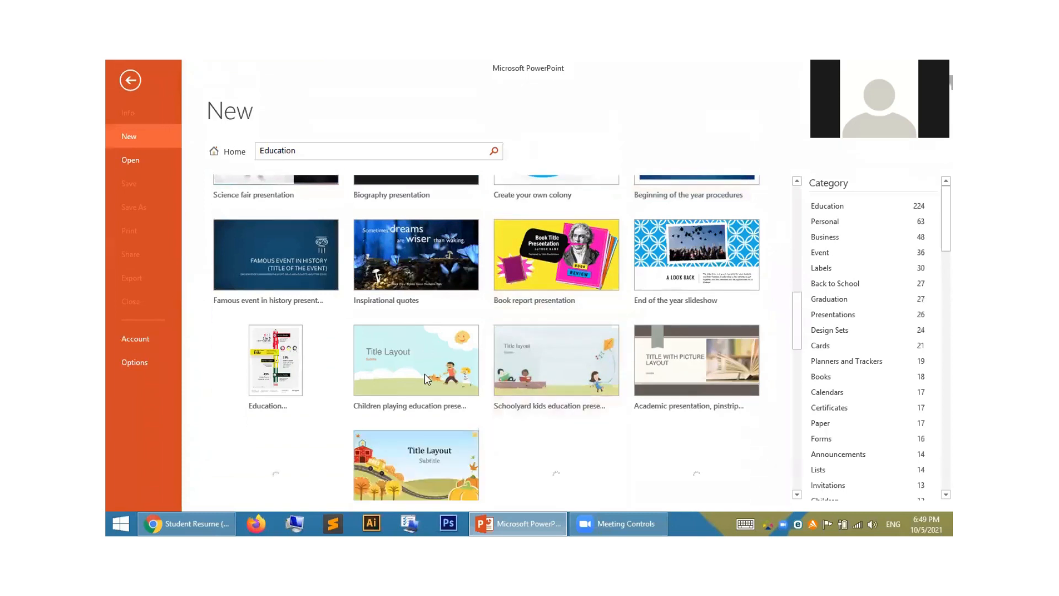
{"action": "left_click", "coordinate": [417, 366]}
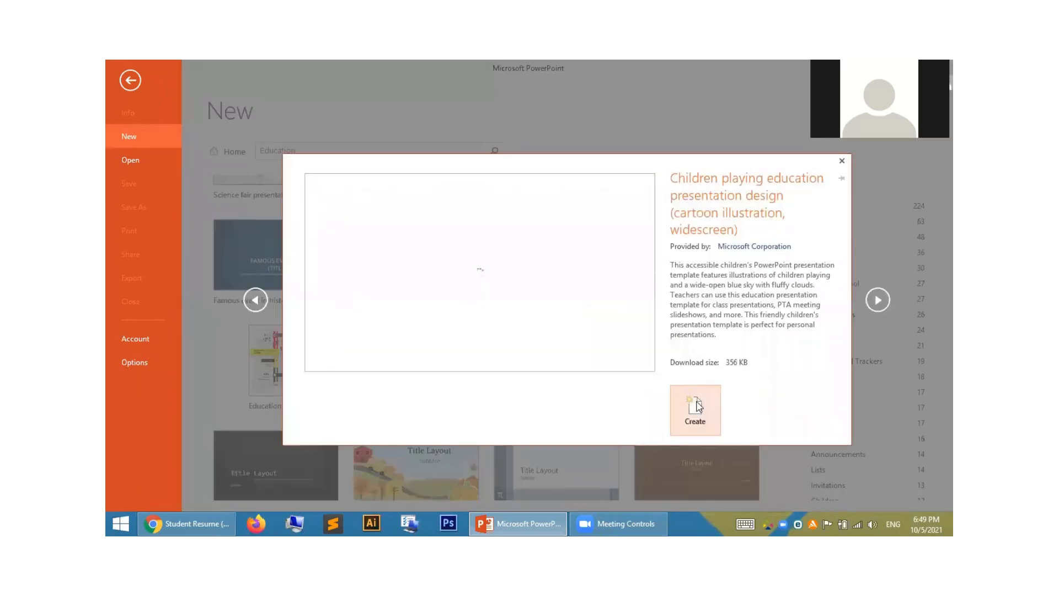
{"action": "left_click", "coordinate": [698, 406]}
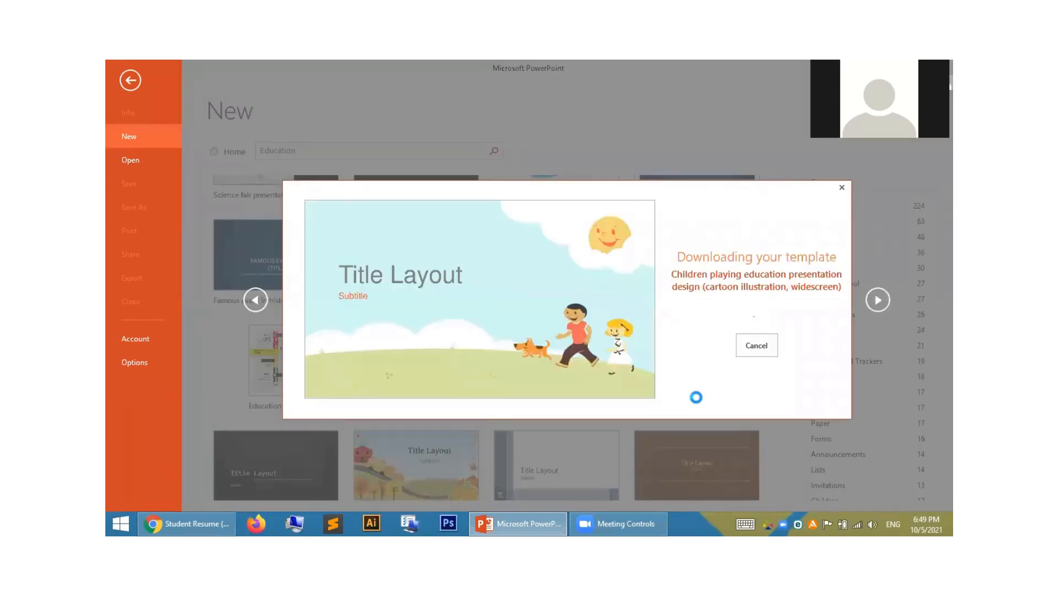